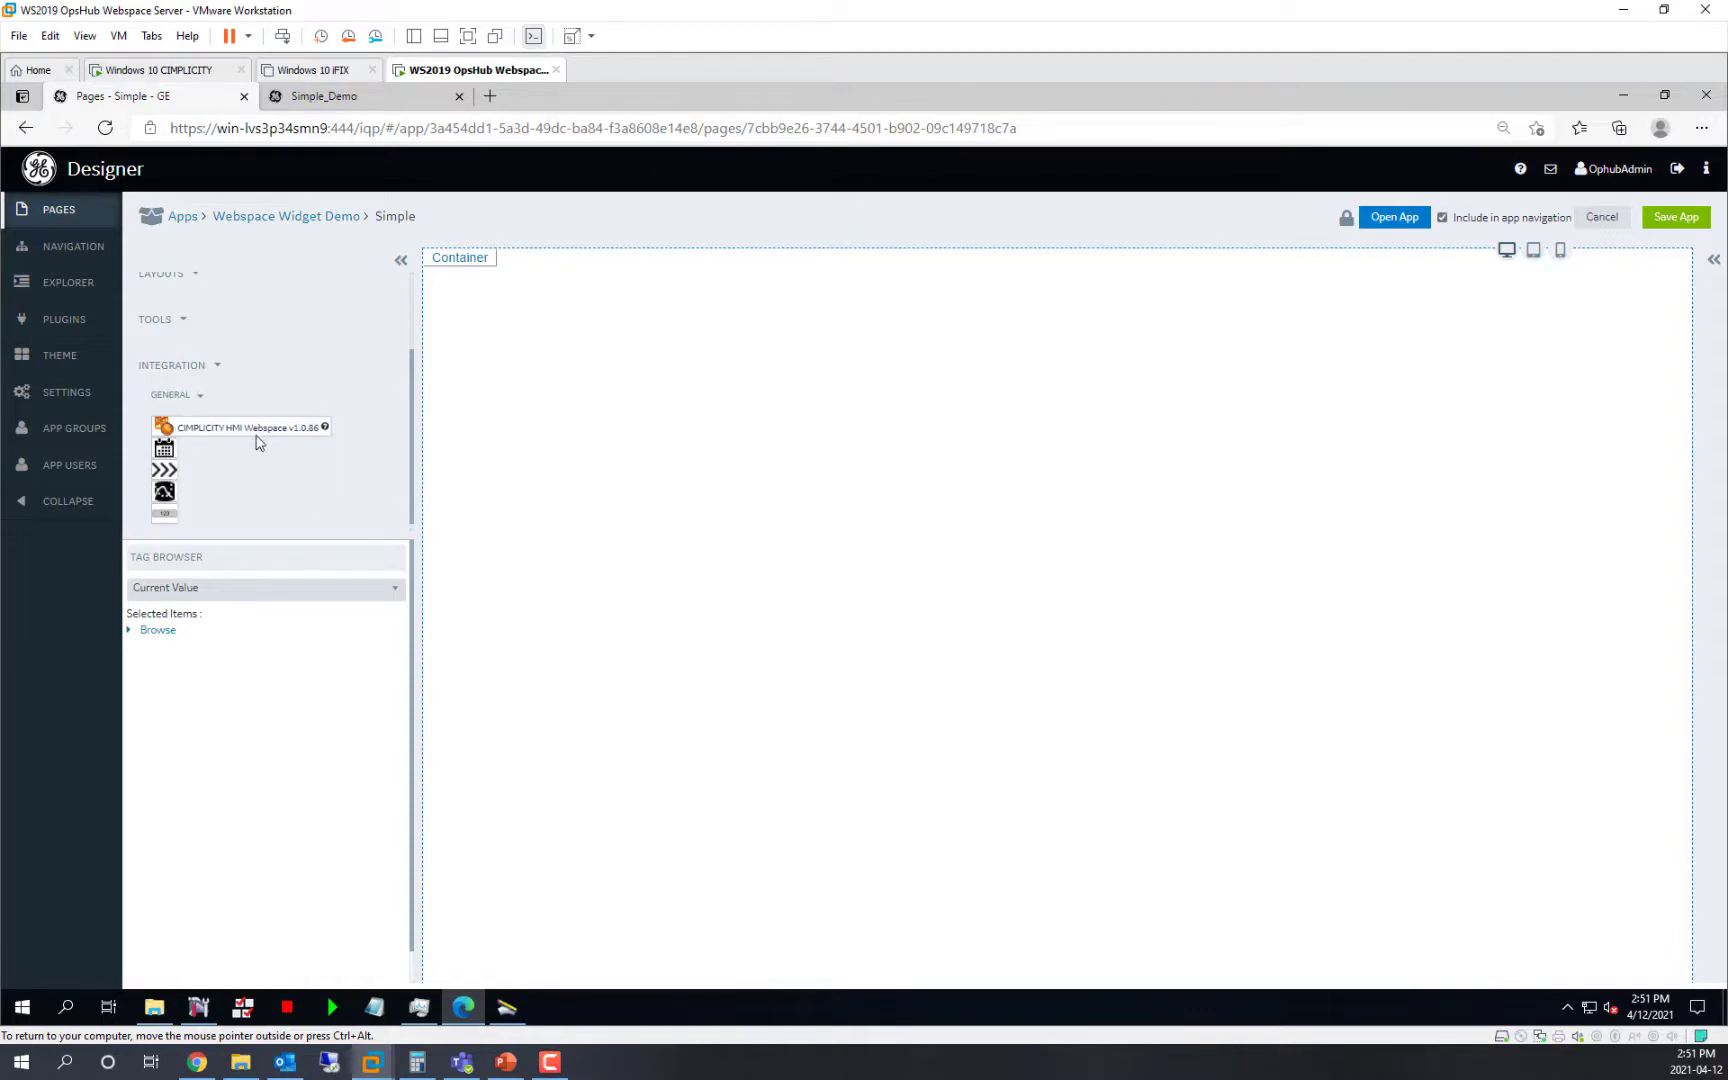
click(292, 428)
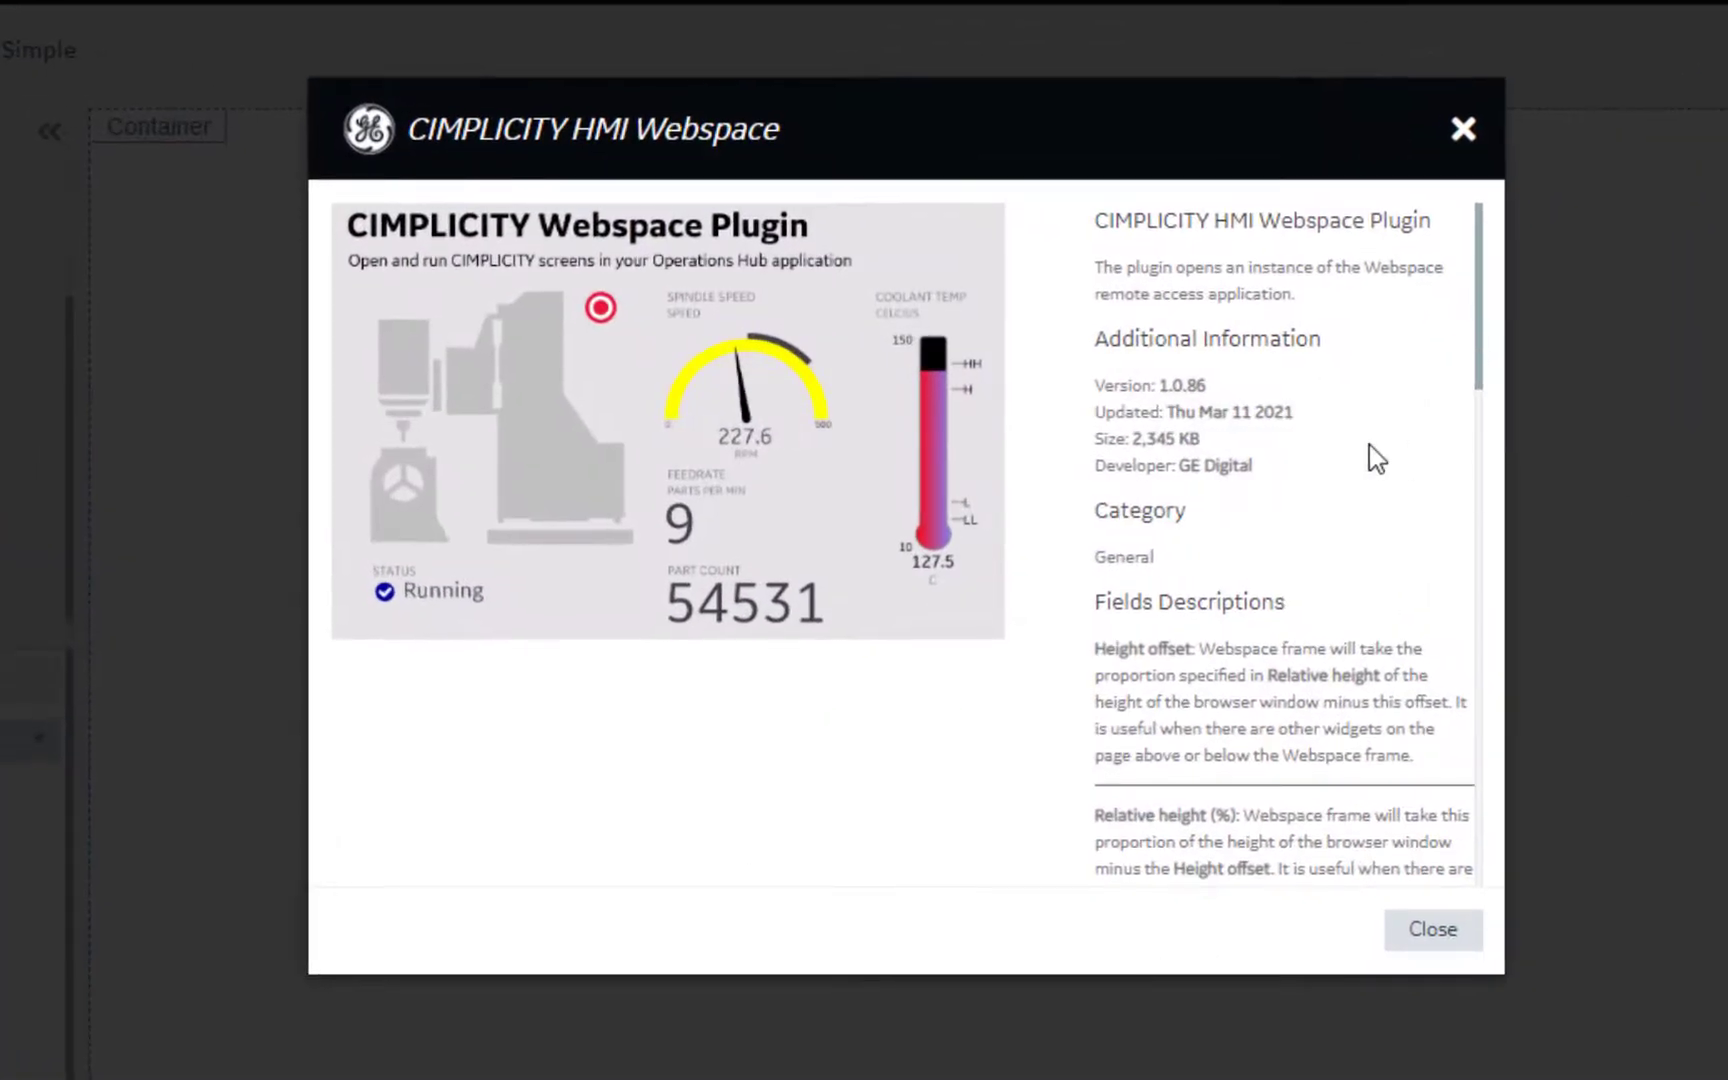
scroll(1372, 514, down, 6)
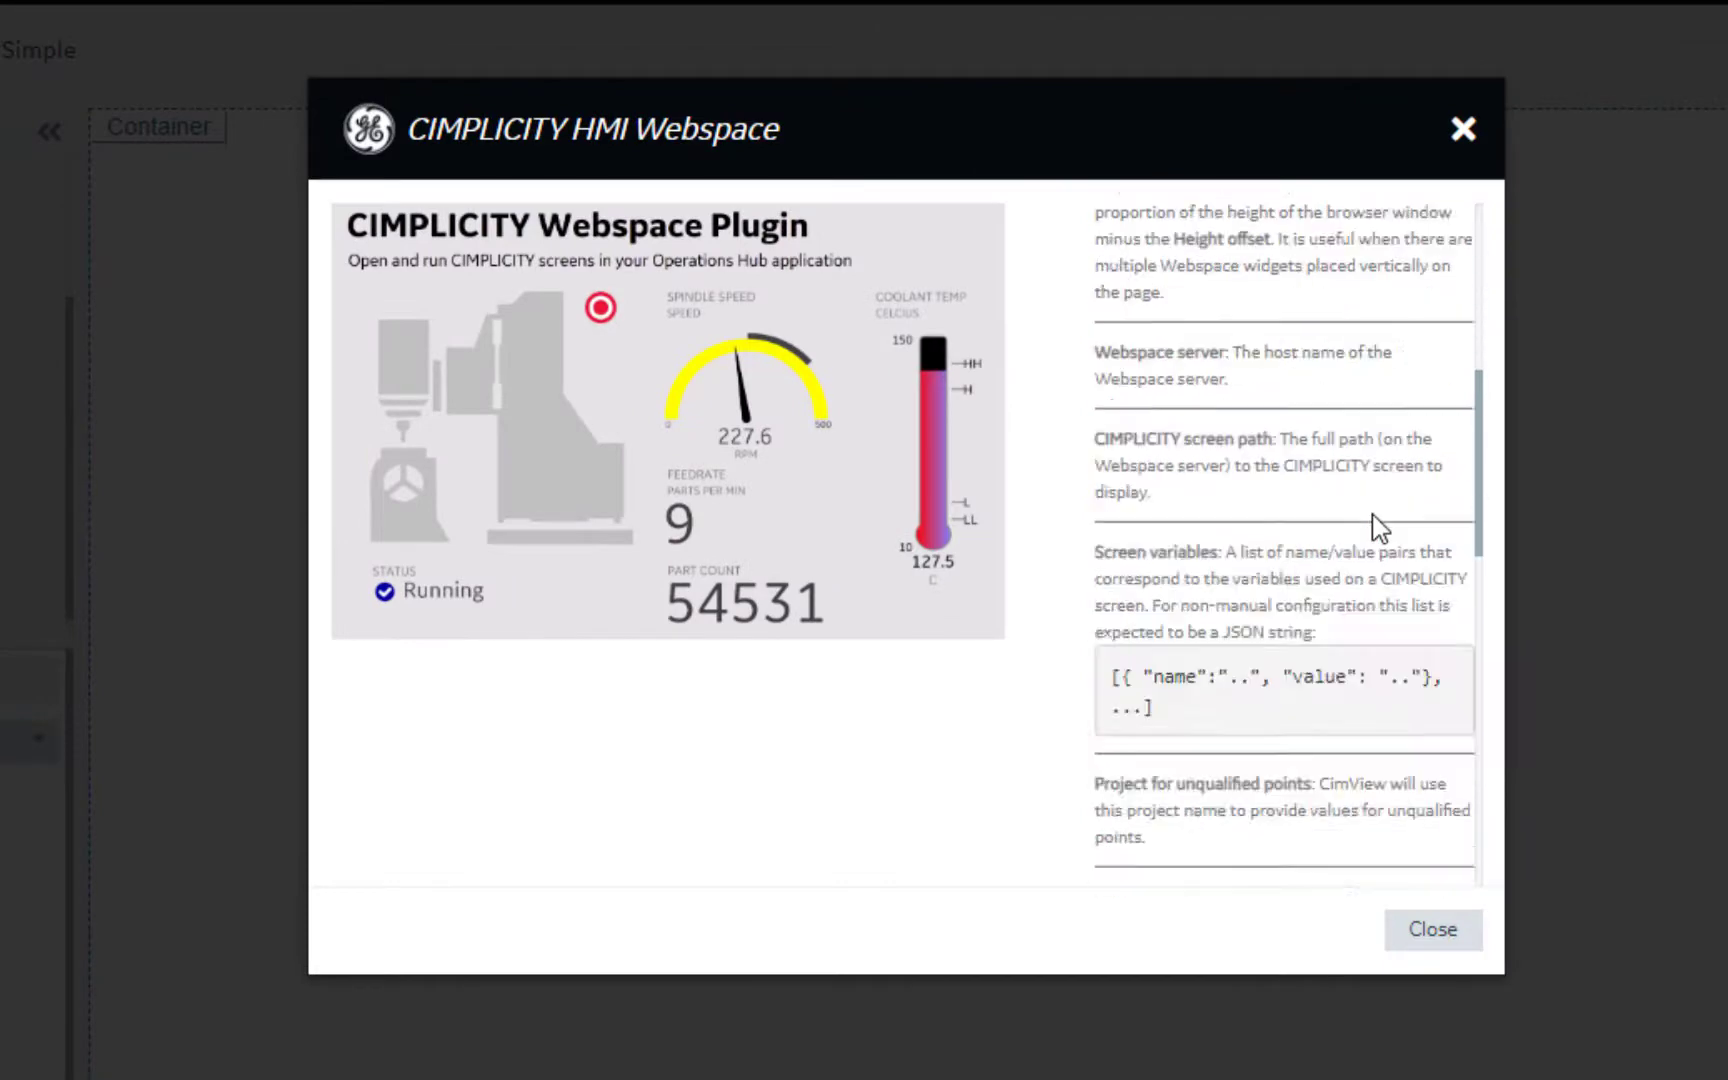
scroll(1380, 525, down, 6)
scroll(1376, 520, down, 6)
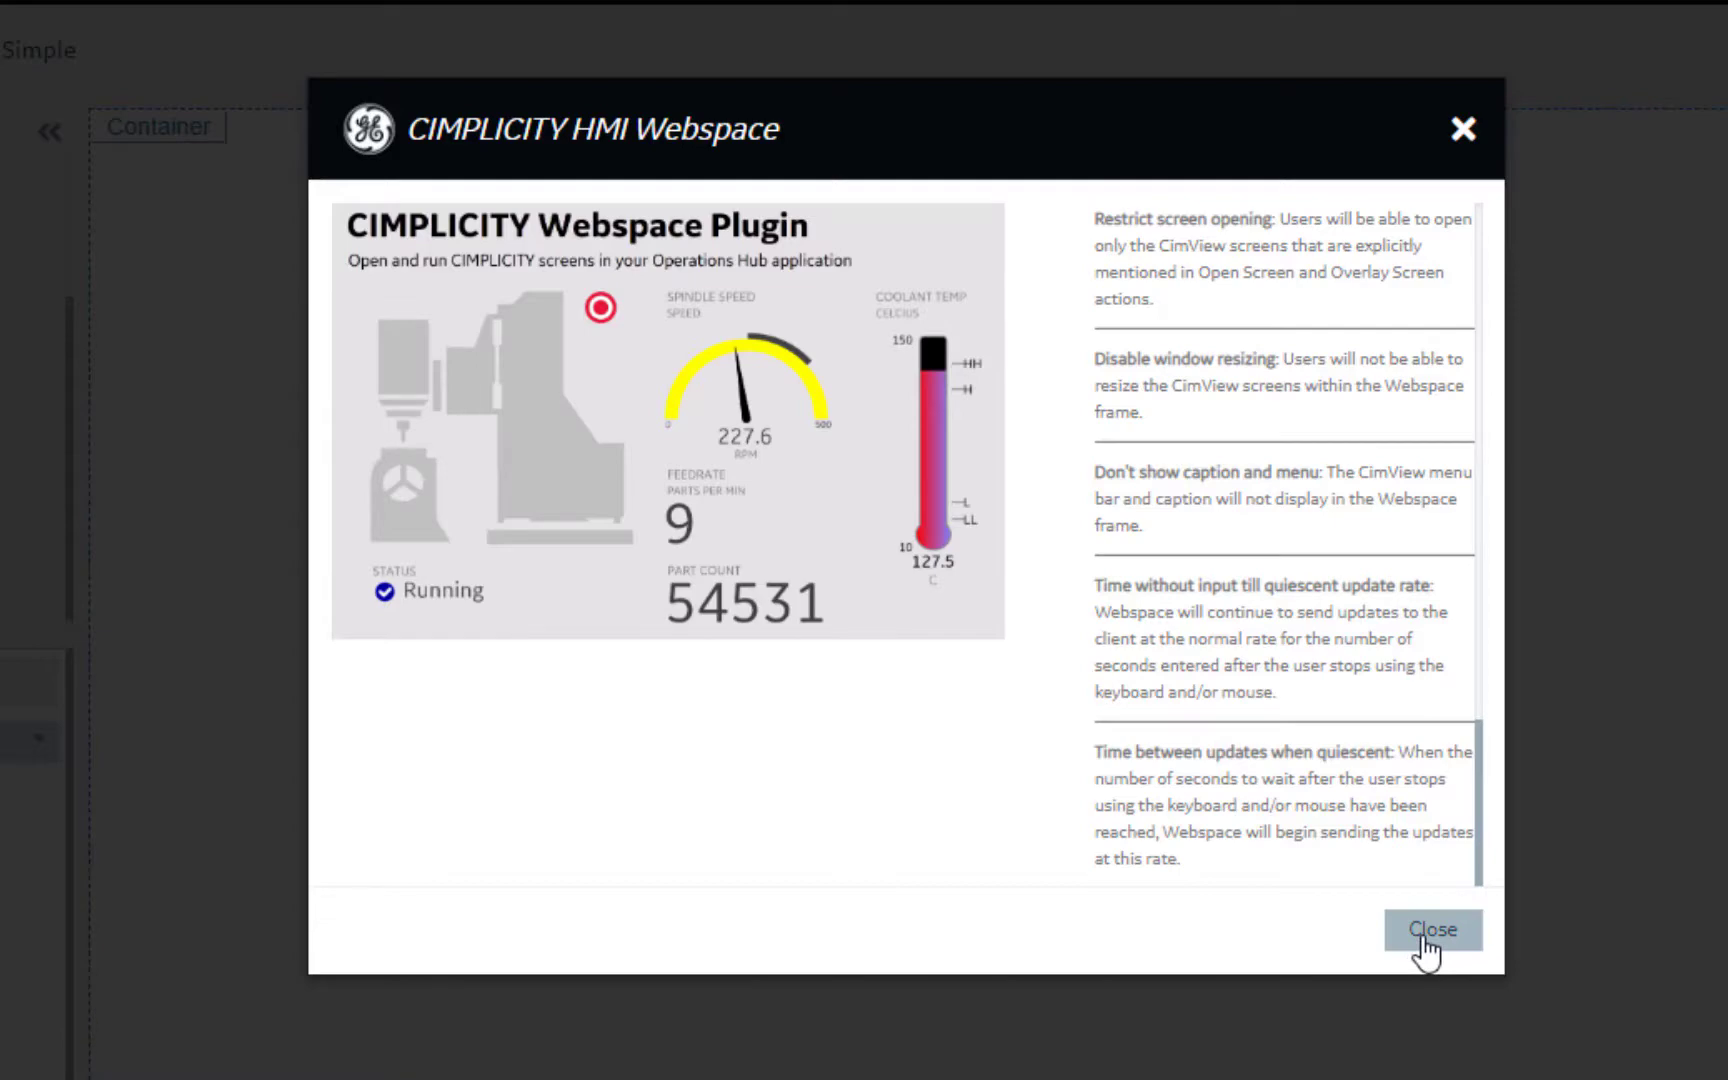
click(1428, 945)
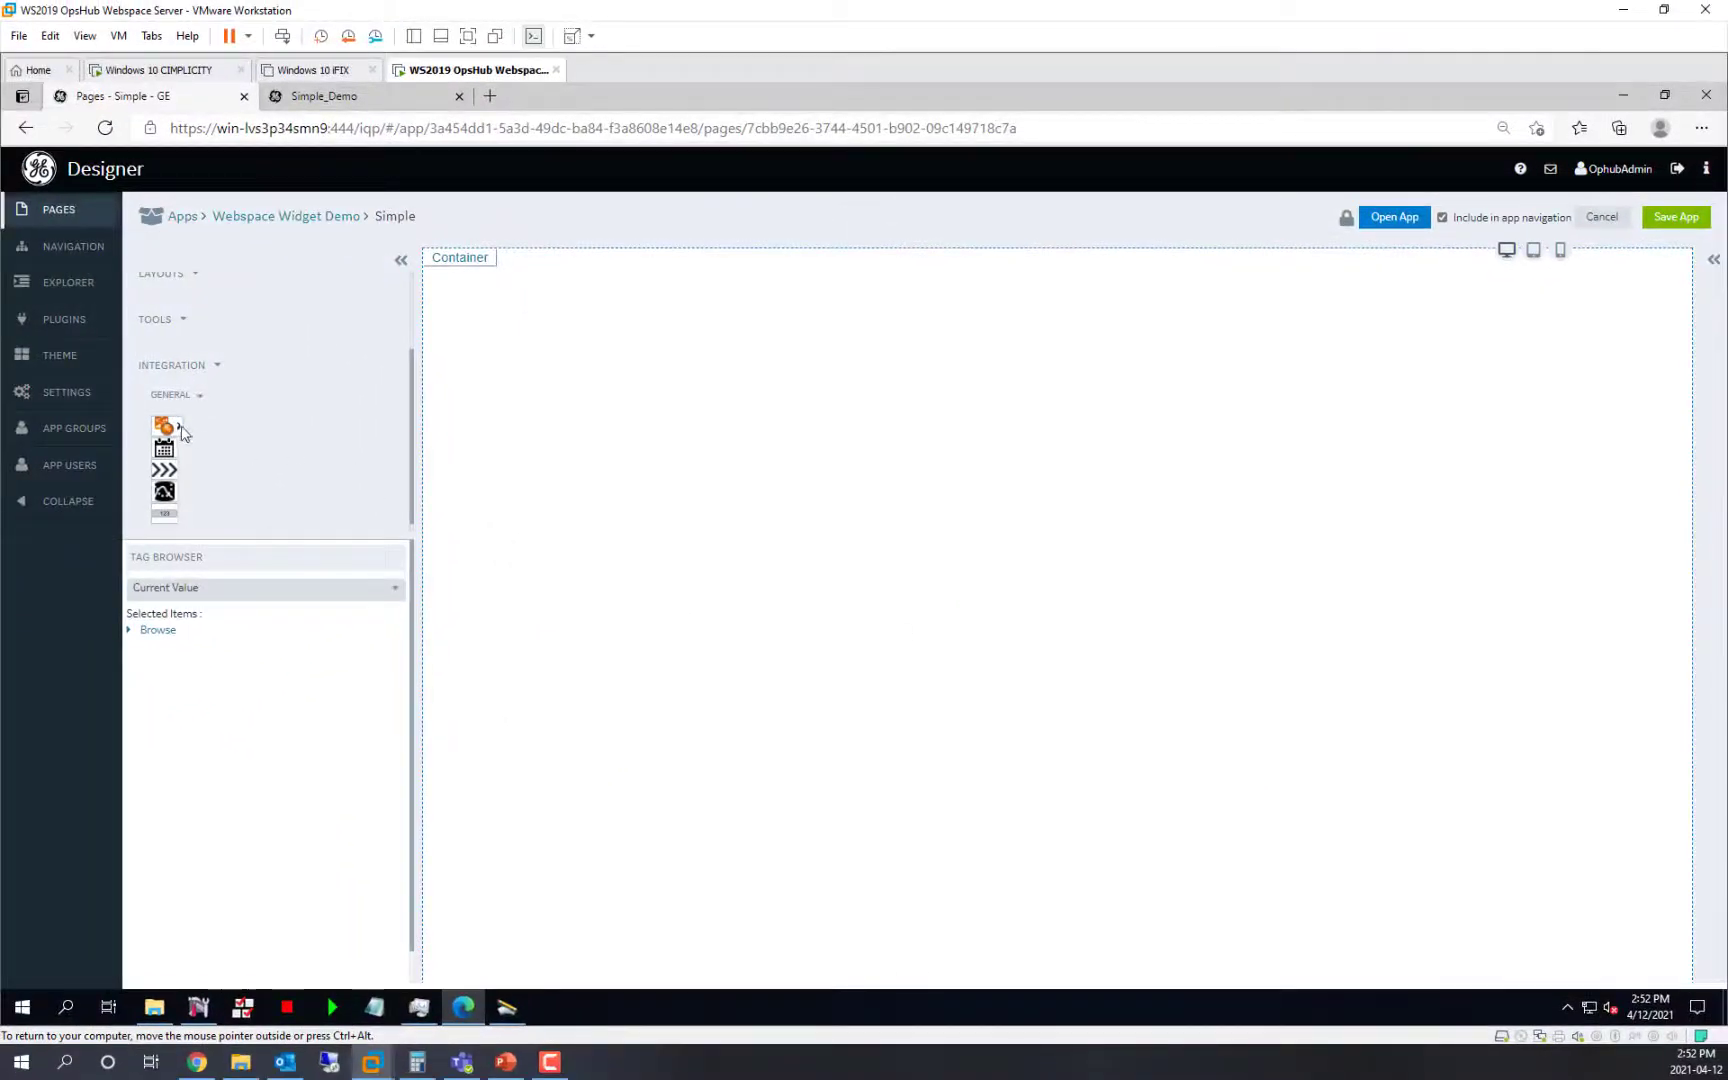
Drop the CIMPLICITY HMI Webspace widget into the Simple page container and switch its Webspace server source to Manual
drag(166, 427, 656, 435)
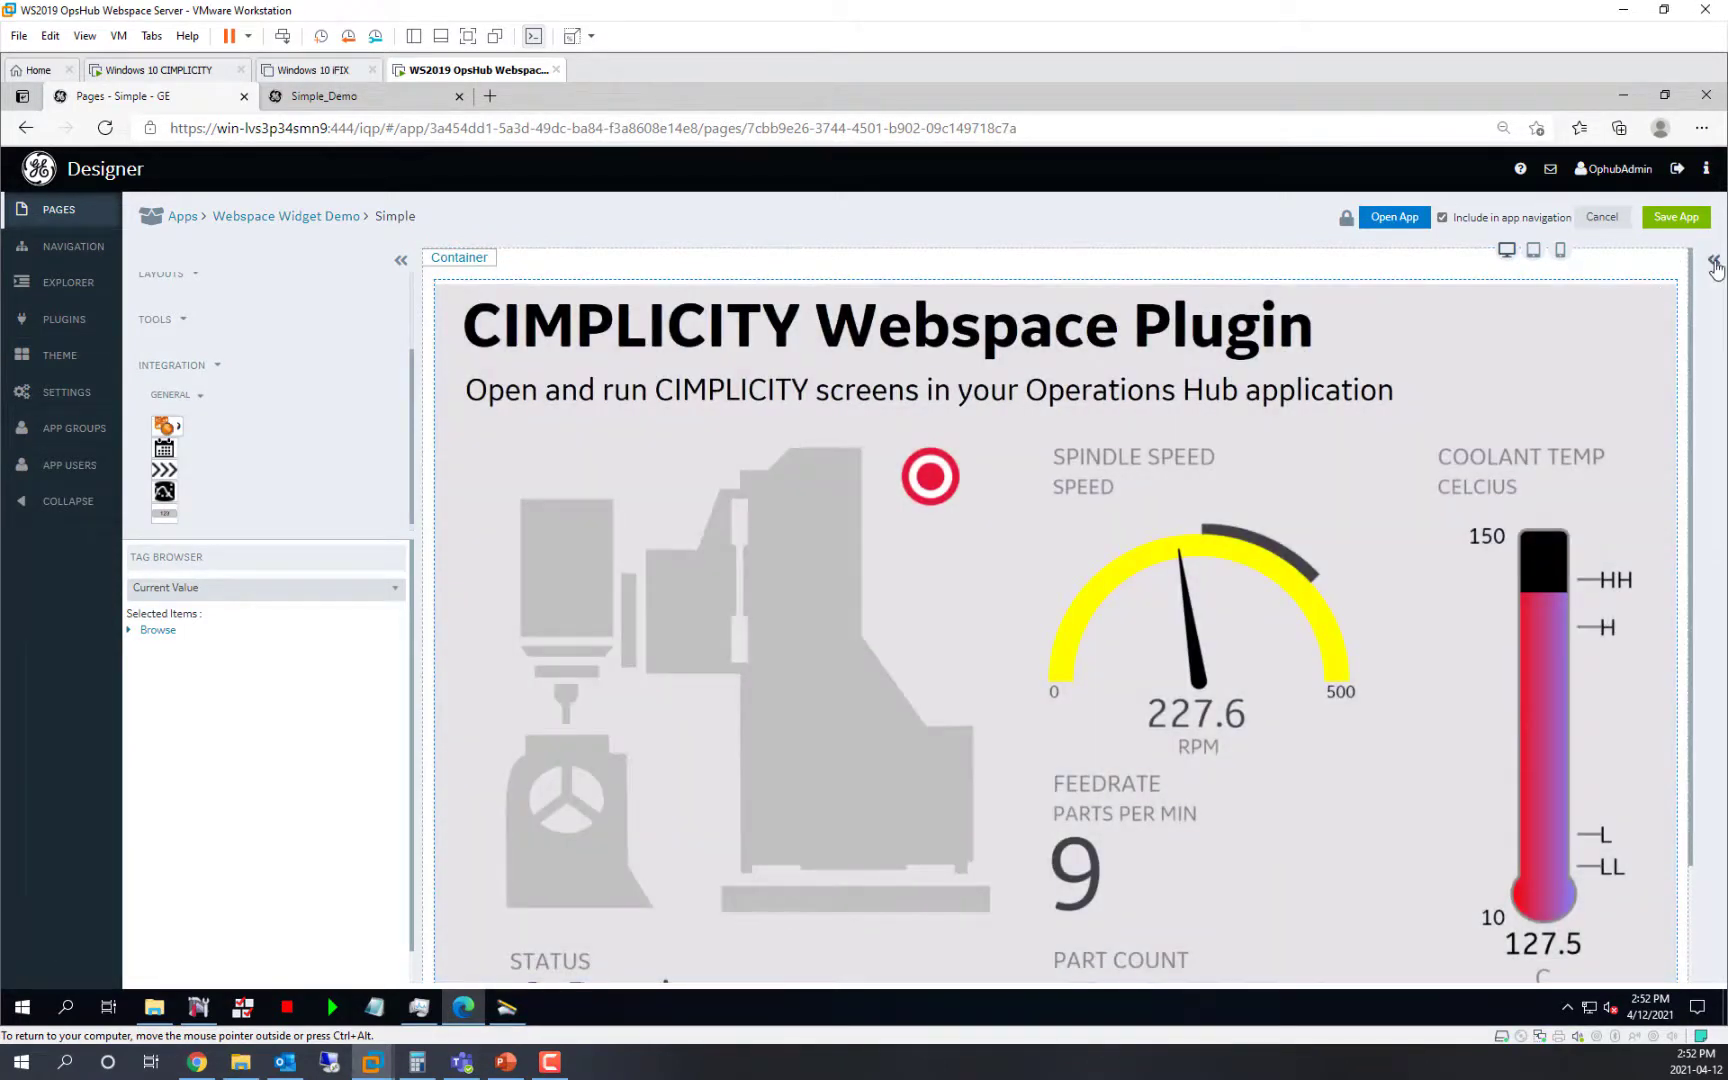
click(1712, 259)
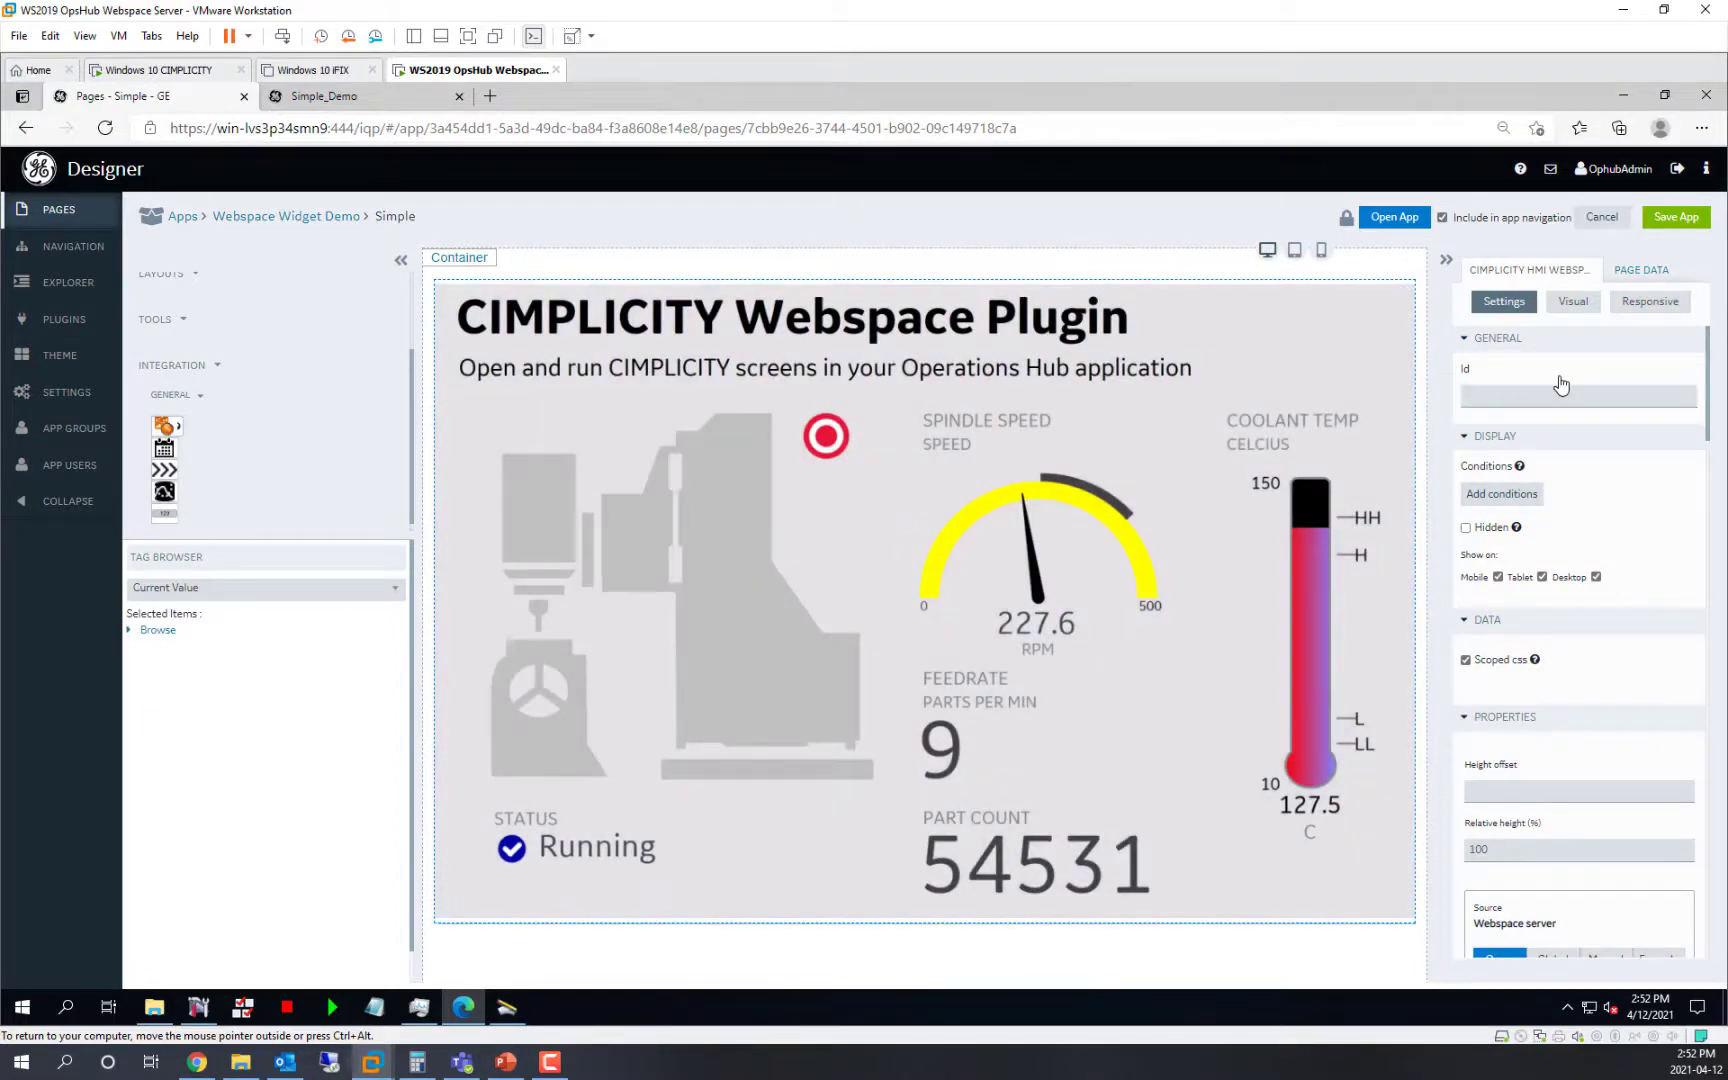
scroll(1561, 384, down, 3)
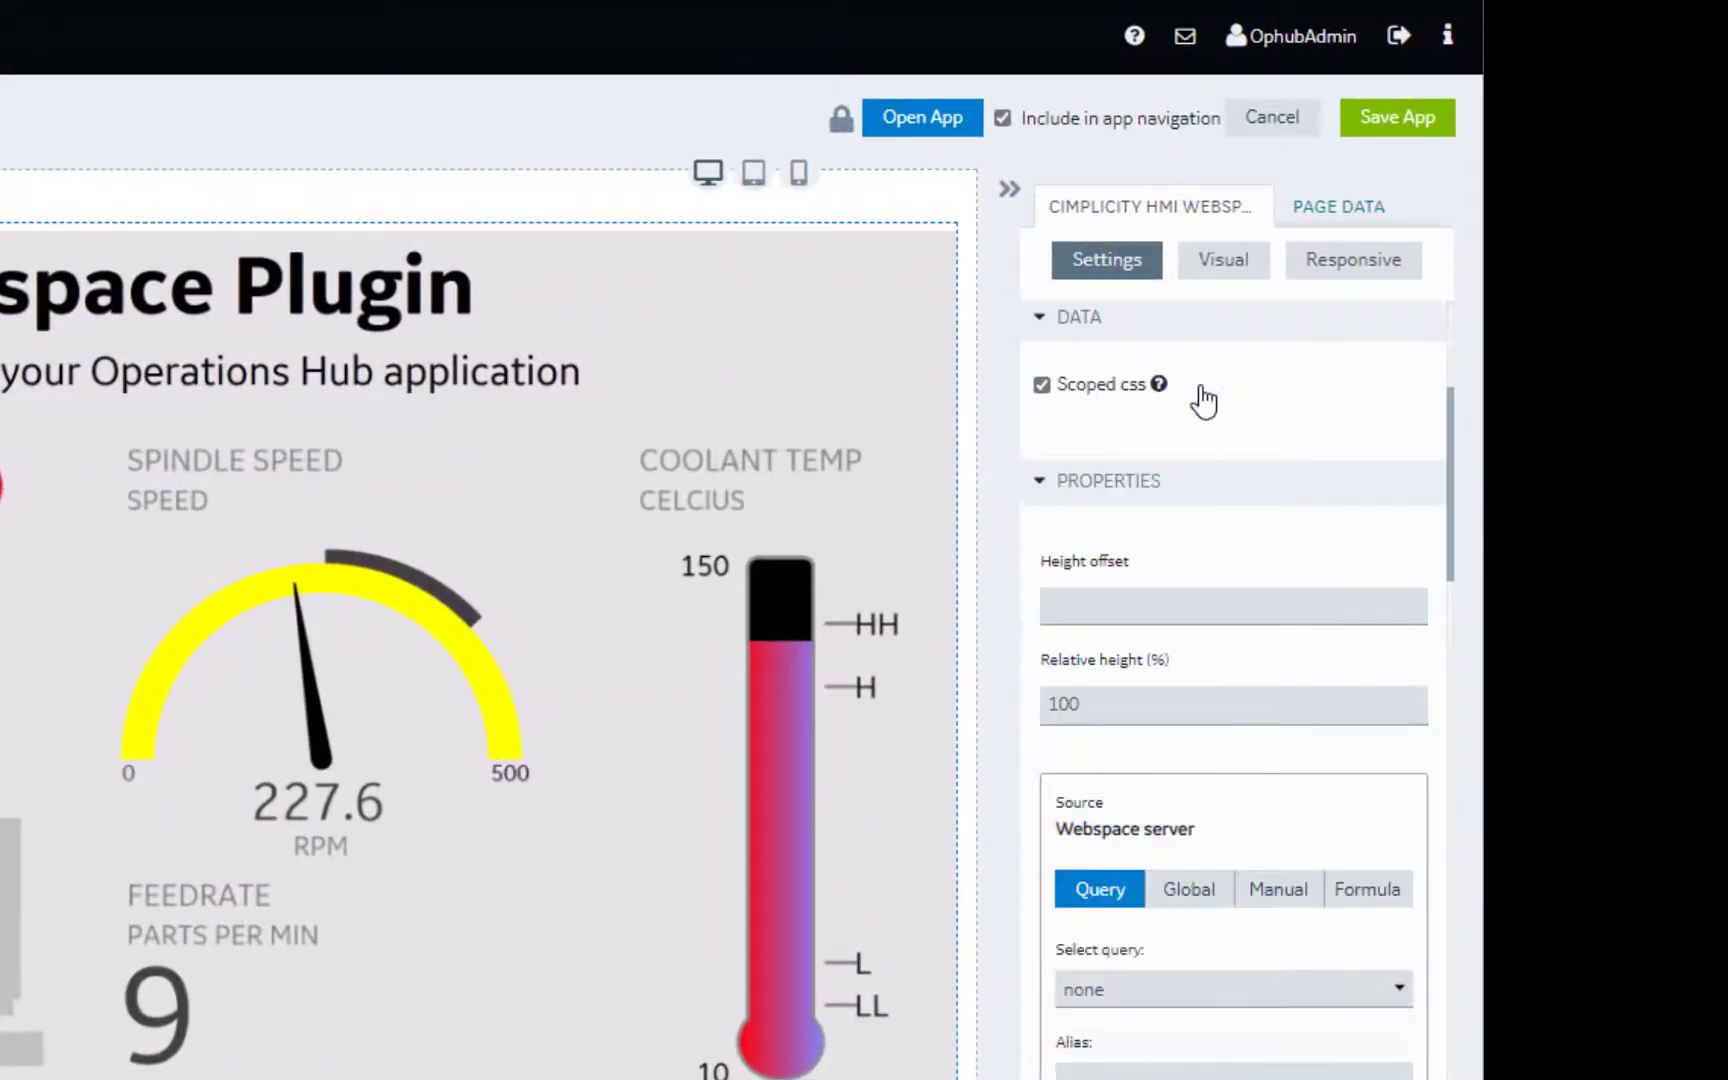
scroll(1201, 388, down, 3)
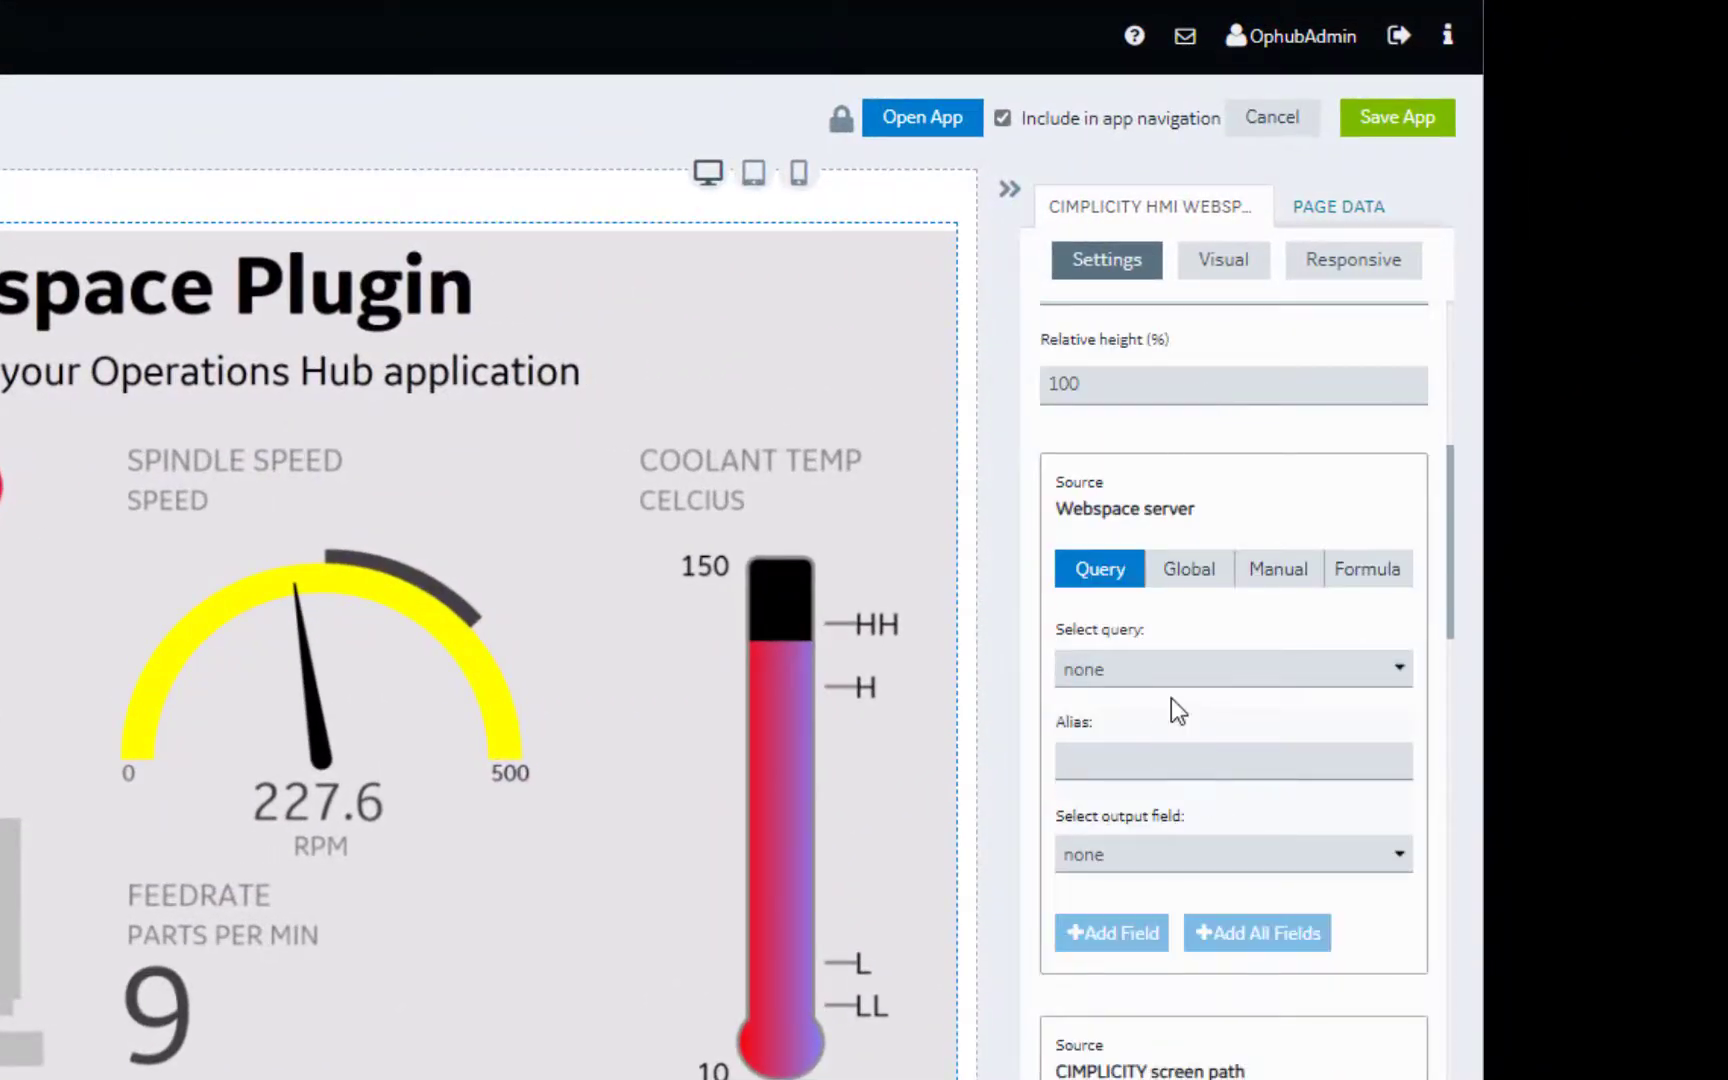
click(1279, 578)
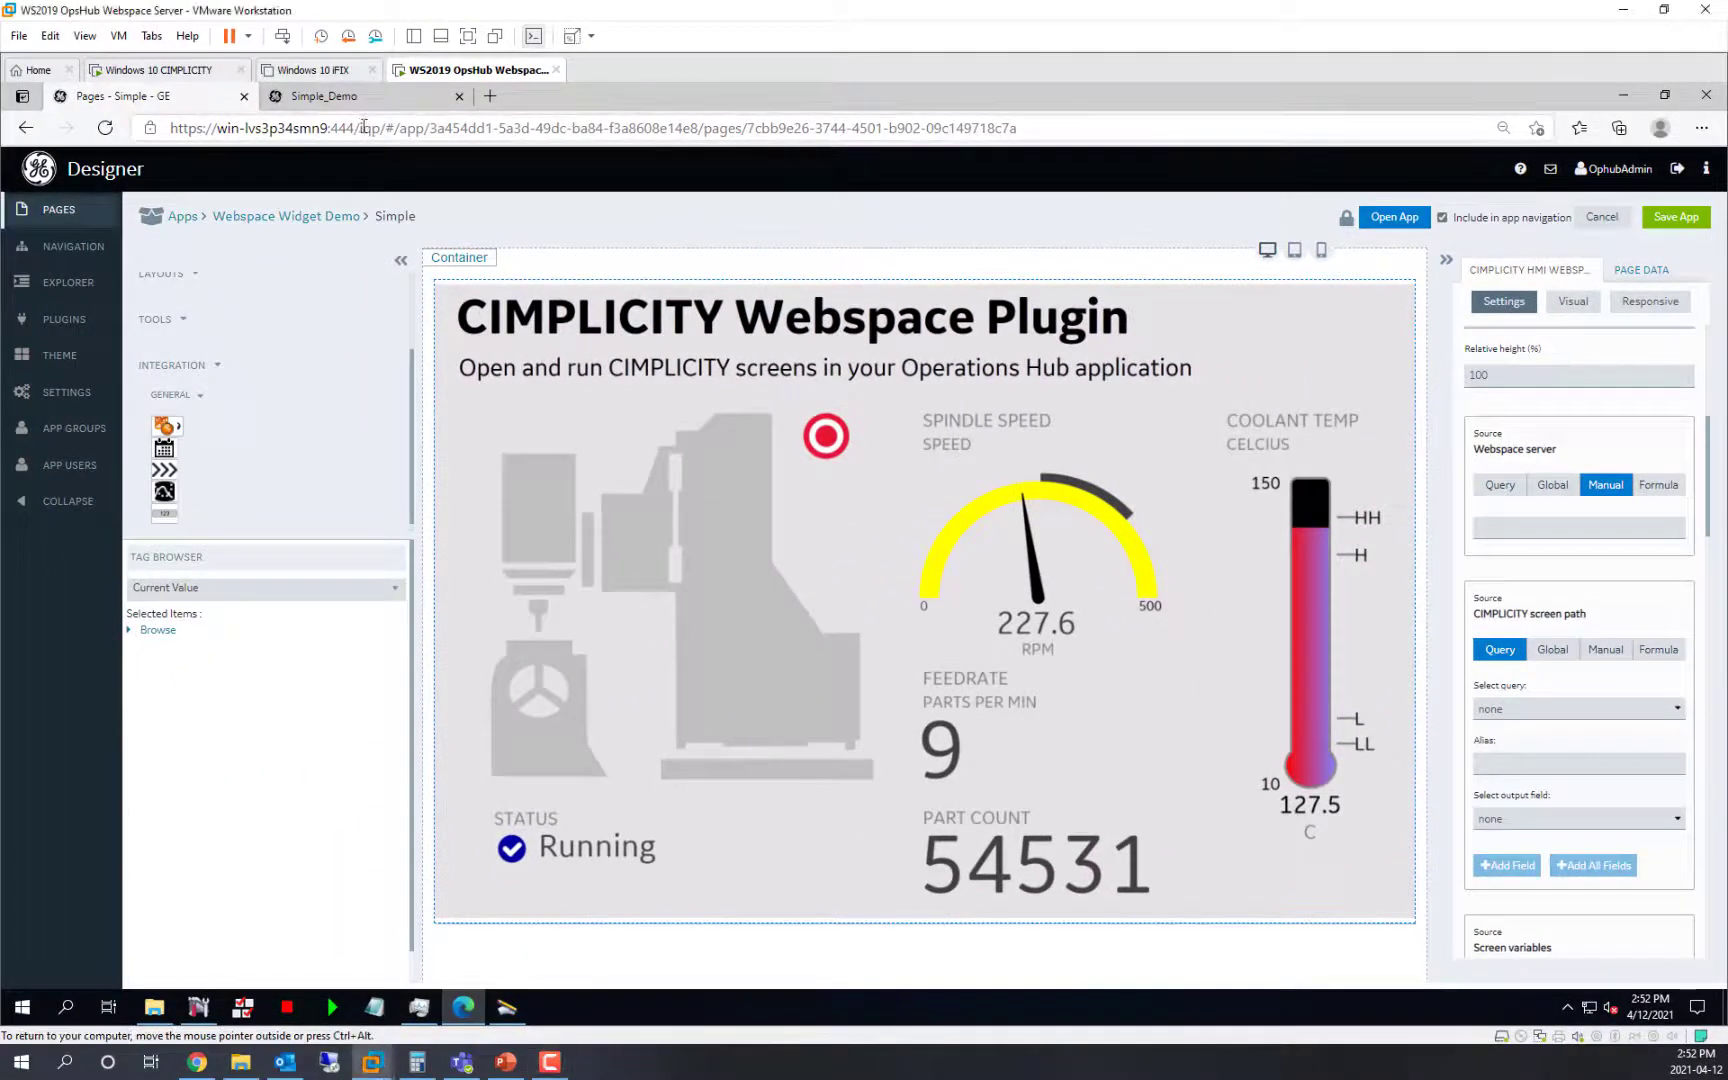
Copy host name win-lvs3p34smn9 from the address bar into Webspace server, and set CIMPLICITY screen path to Manual
click(334, 128)
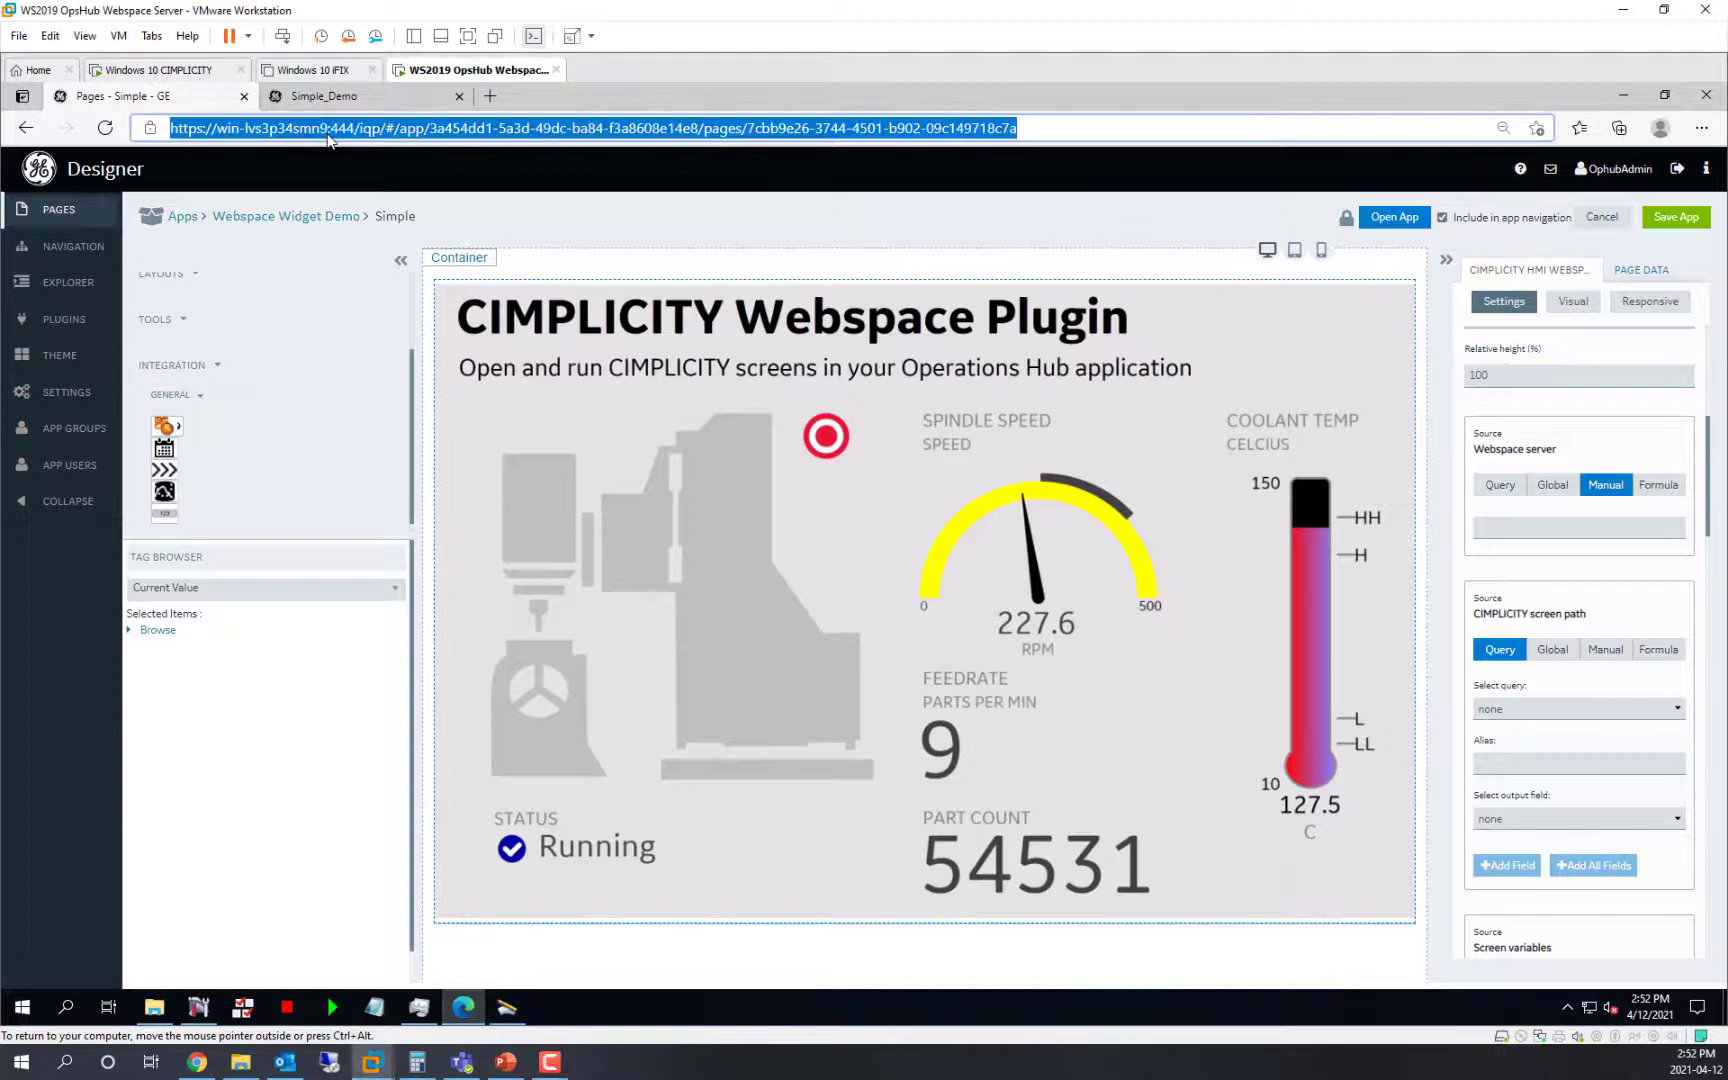
click(334, 130)
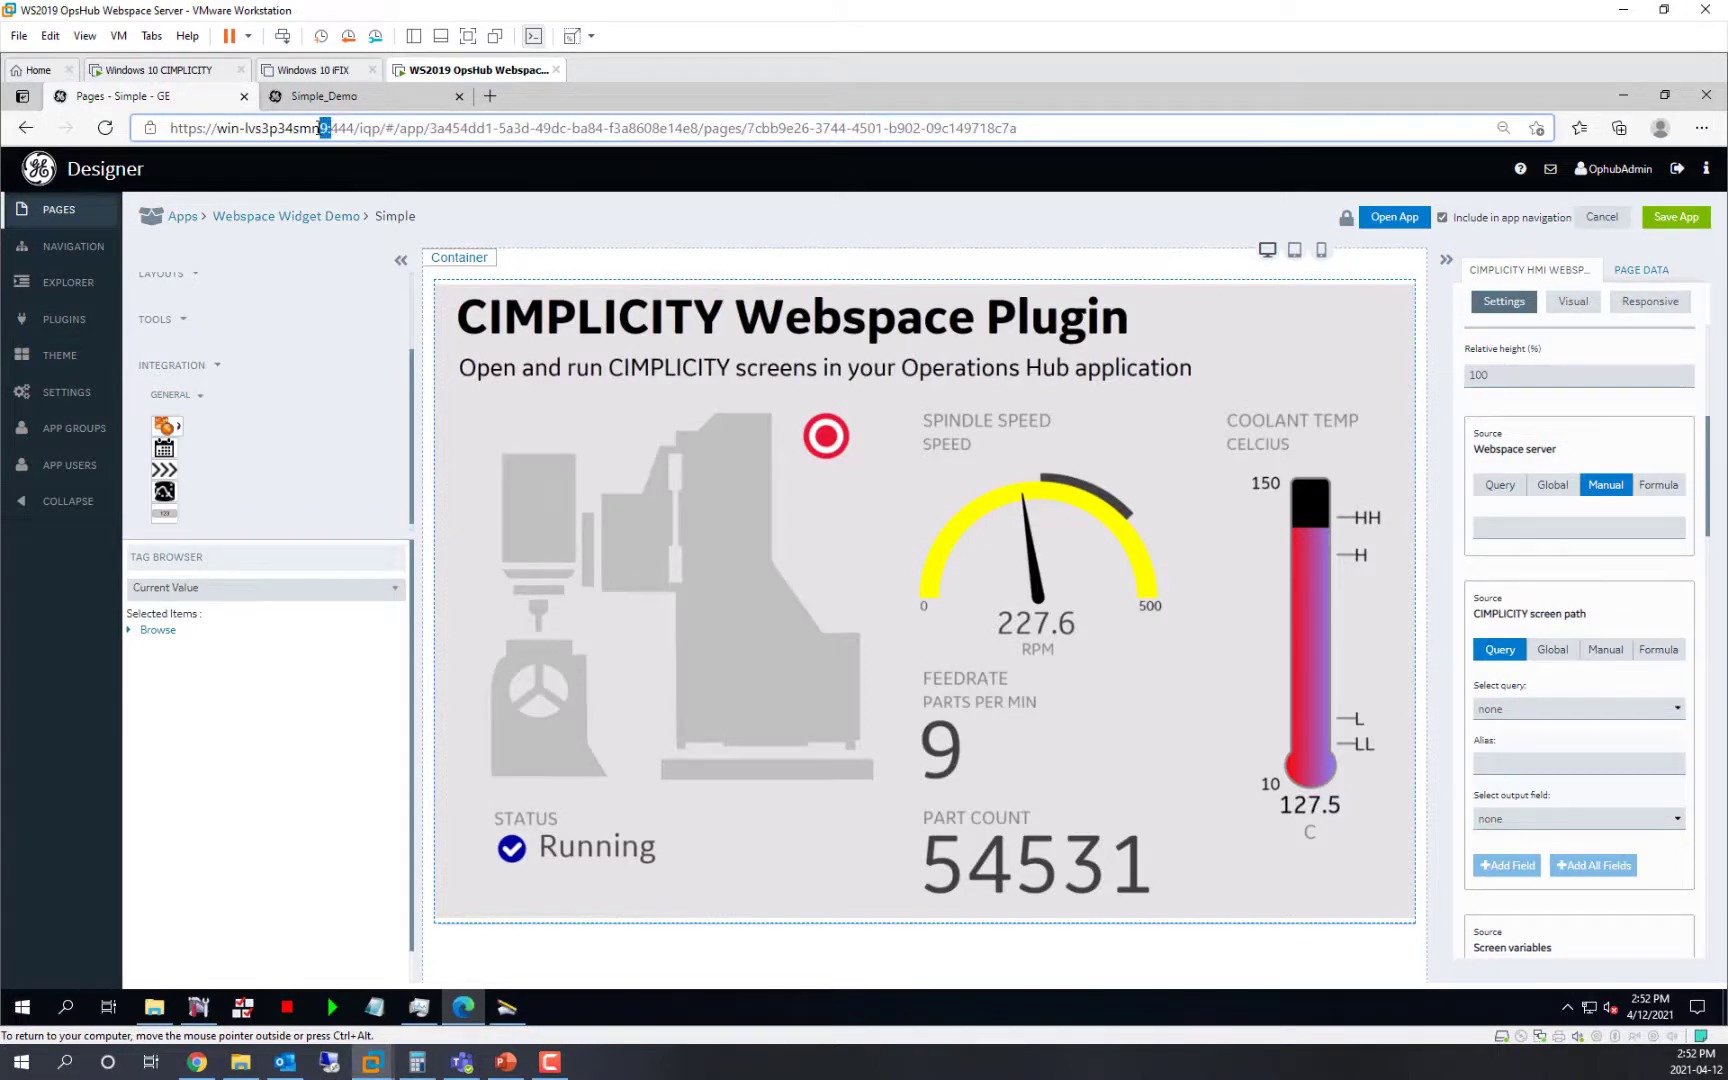
drag(327, 132, 218, 138)
key(ctrl+c)
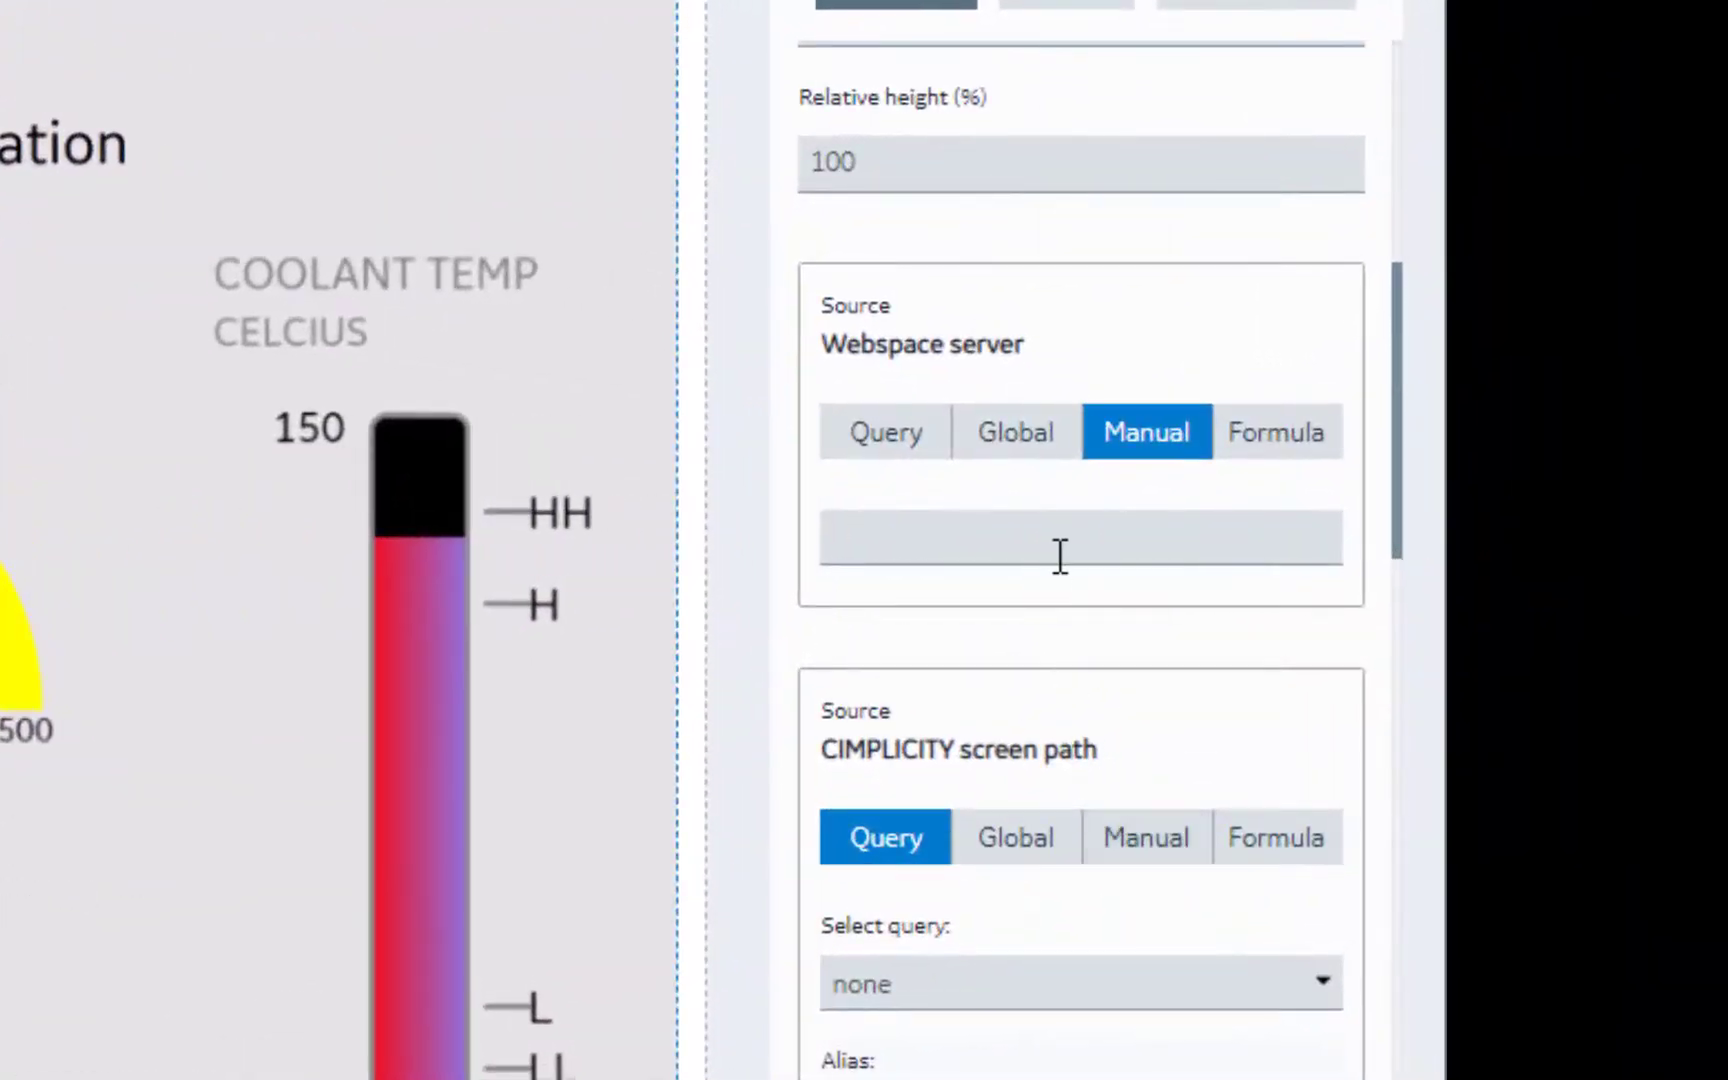
click(1058, 552)
key(ctrl+v)
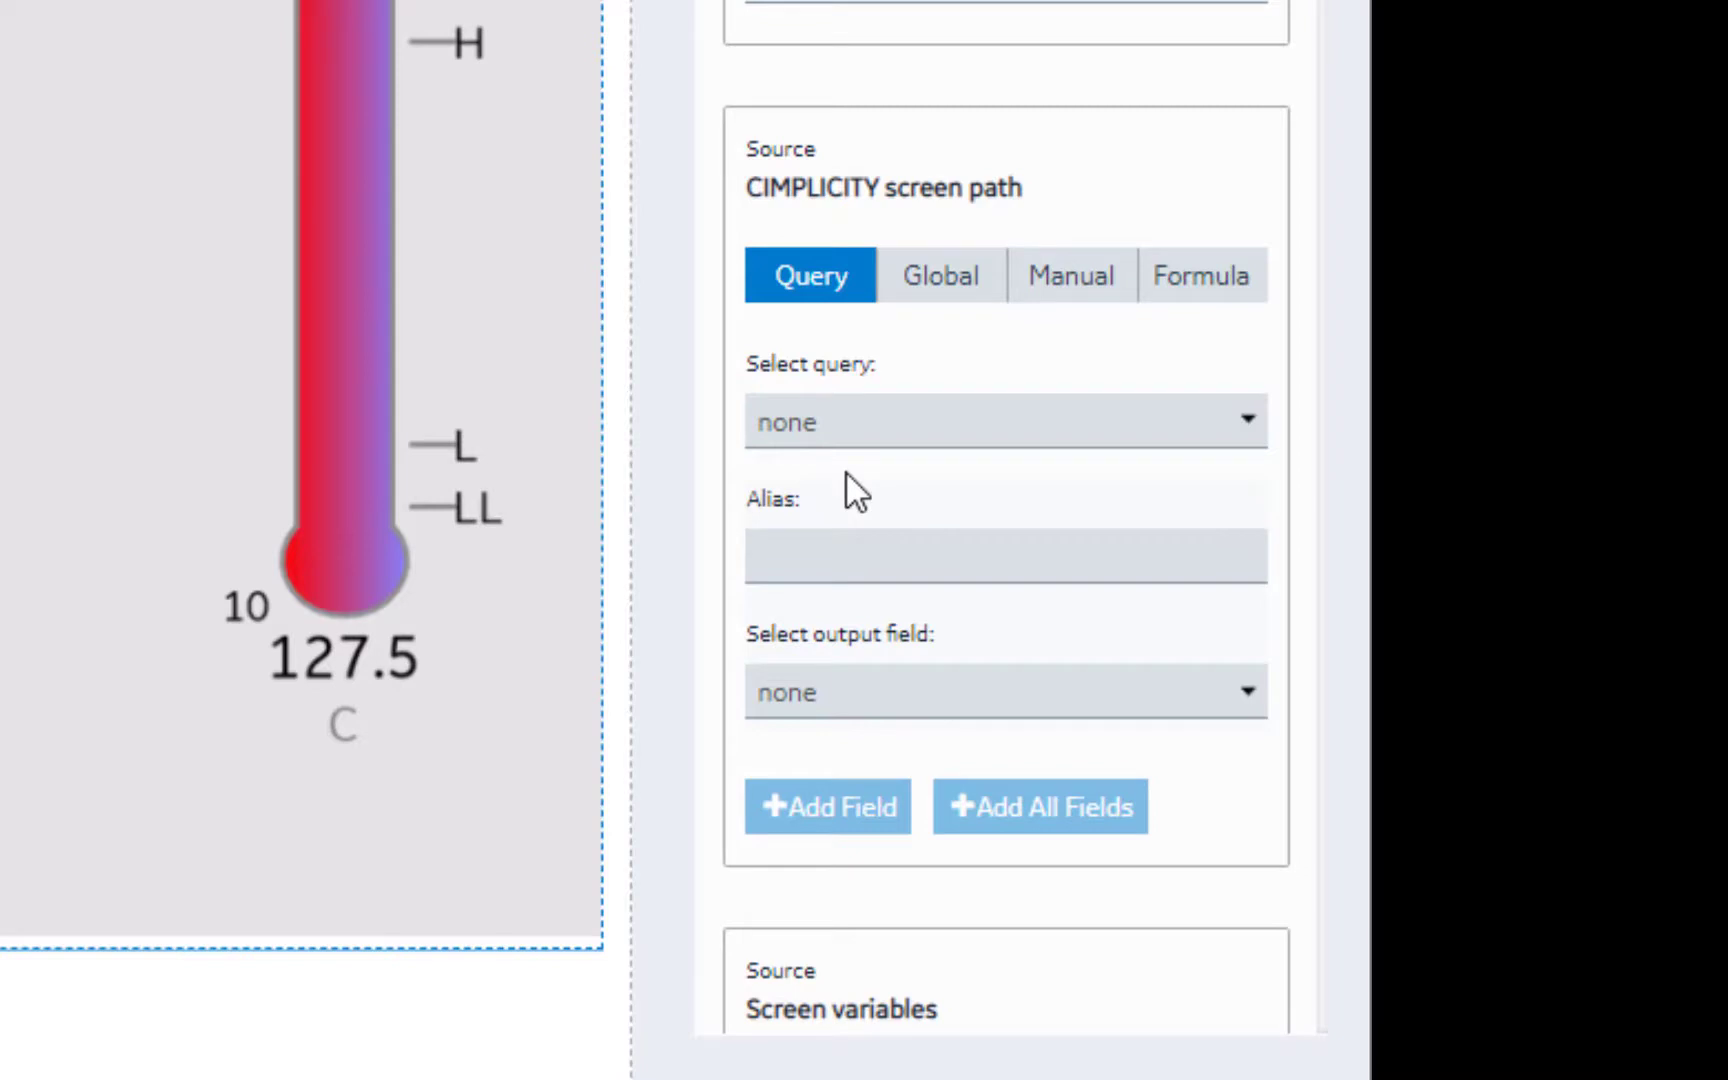
click(1072, 298)
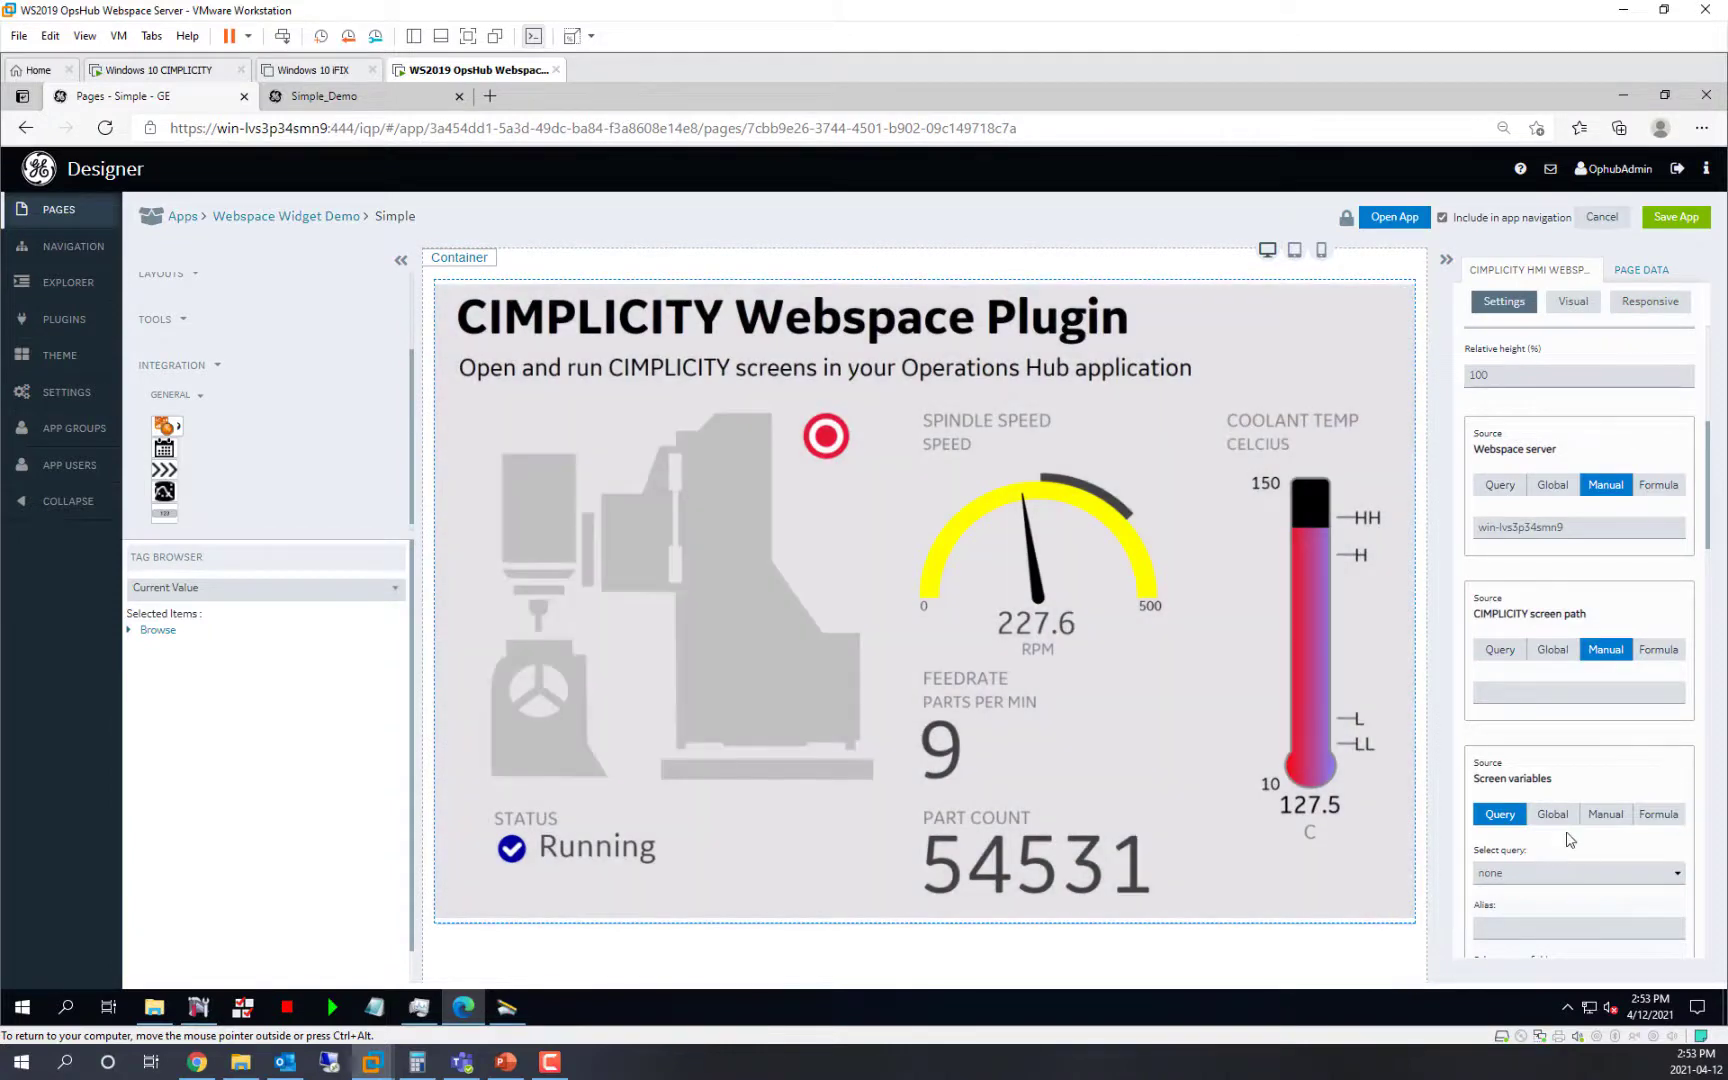
Explore the CIMPDemo project from CIMPLICITY Workbench, open its screens folder and select the folder path
click(198, 1007)
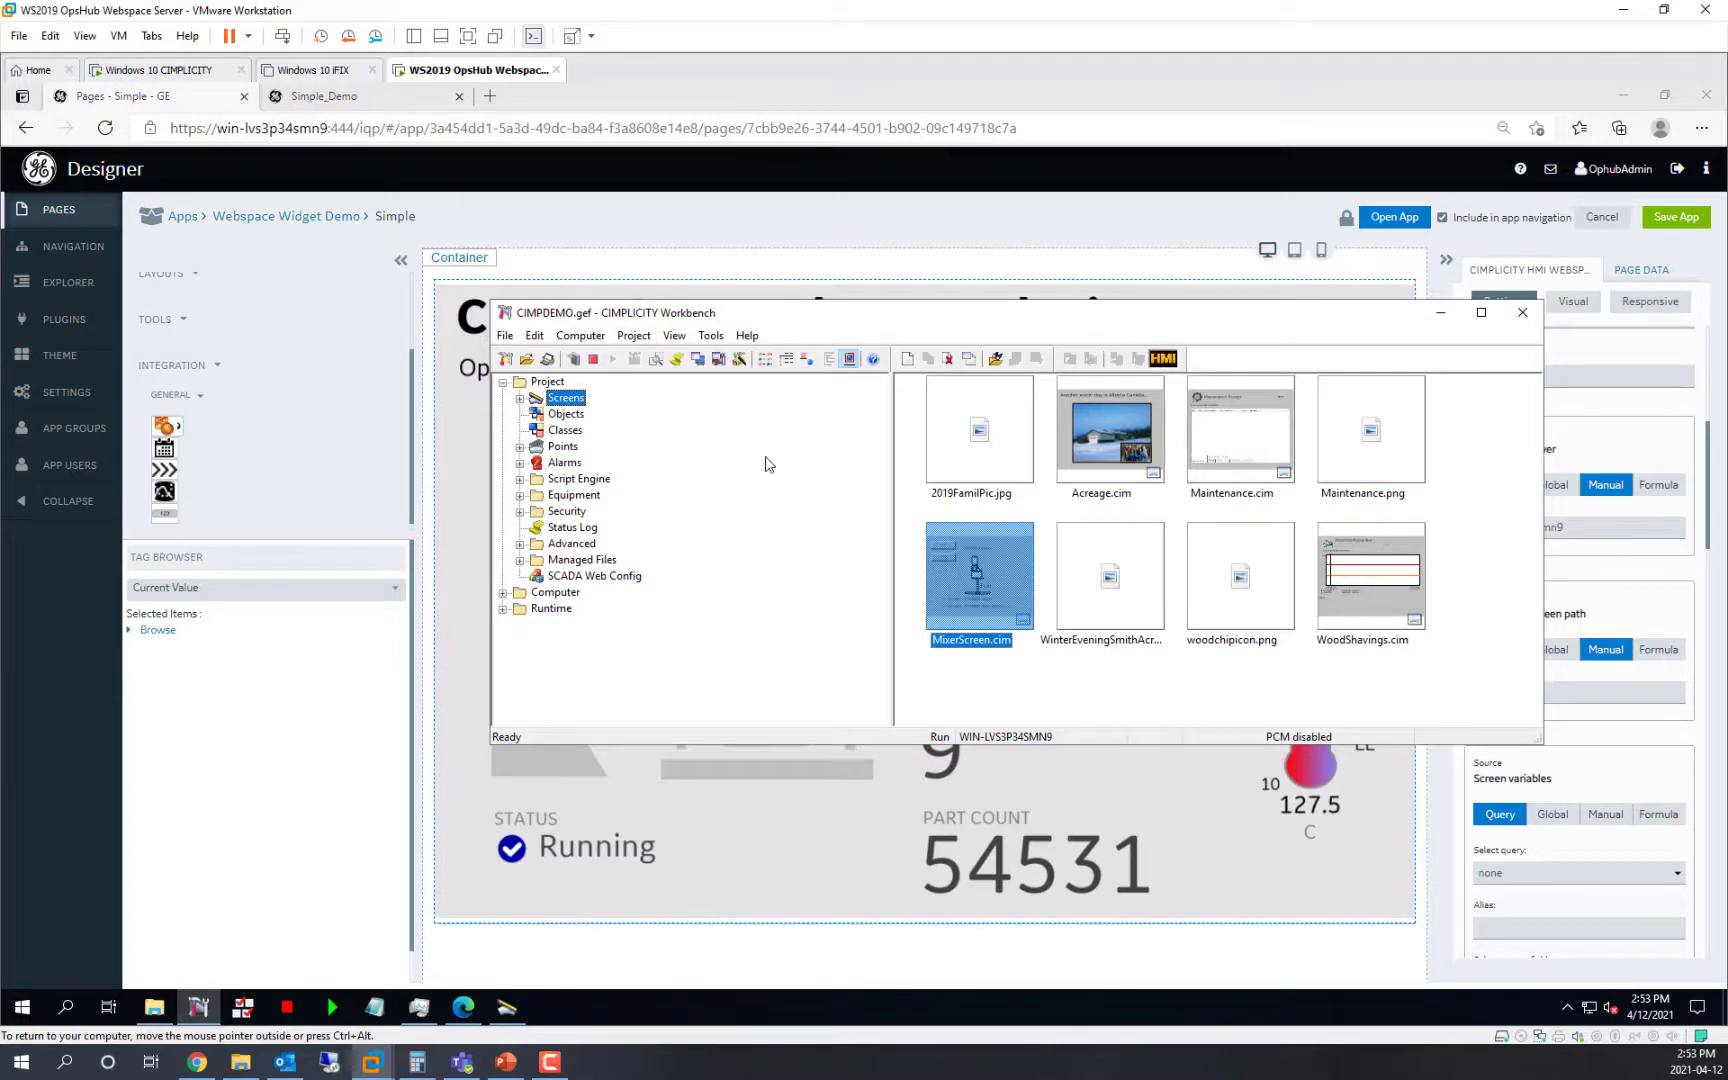
click(634, 336)
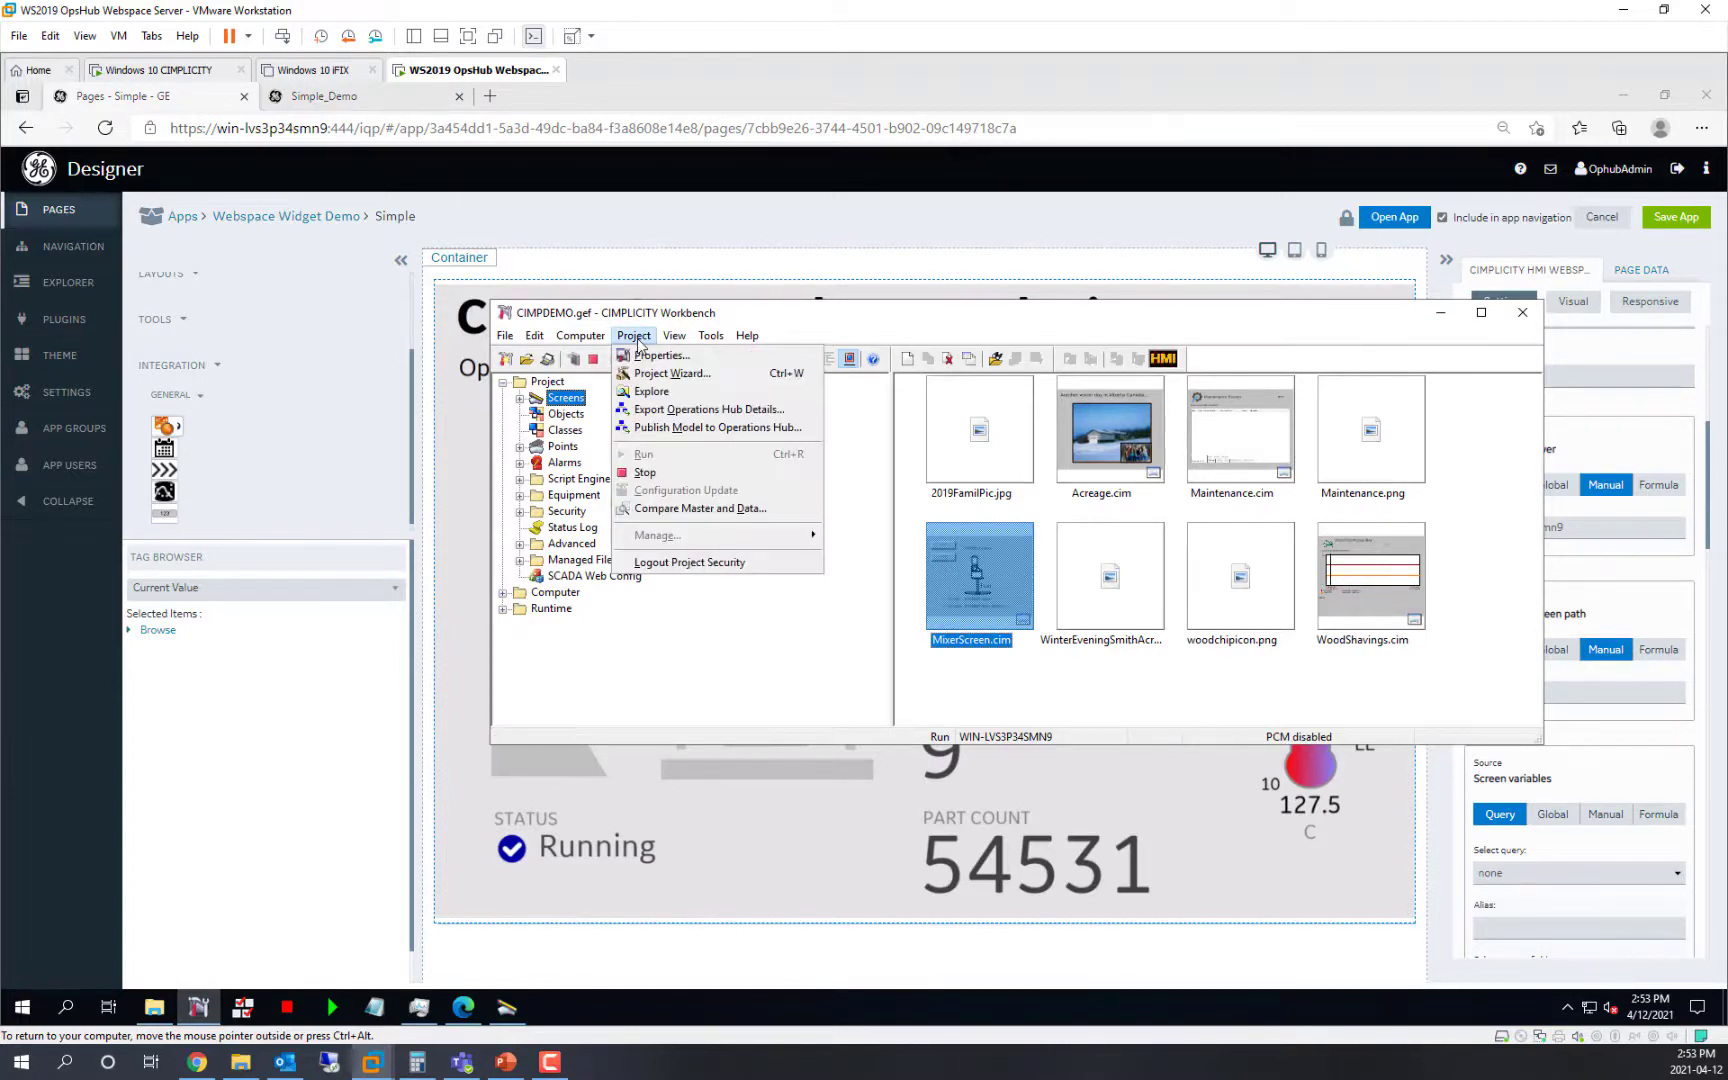
click(673, 400)
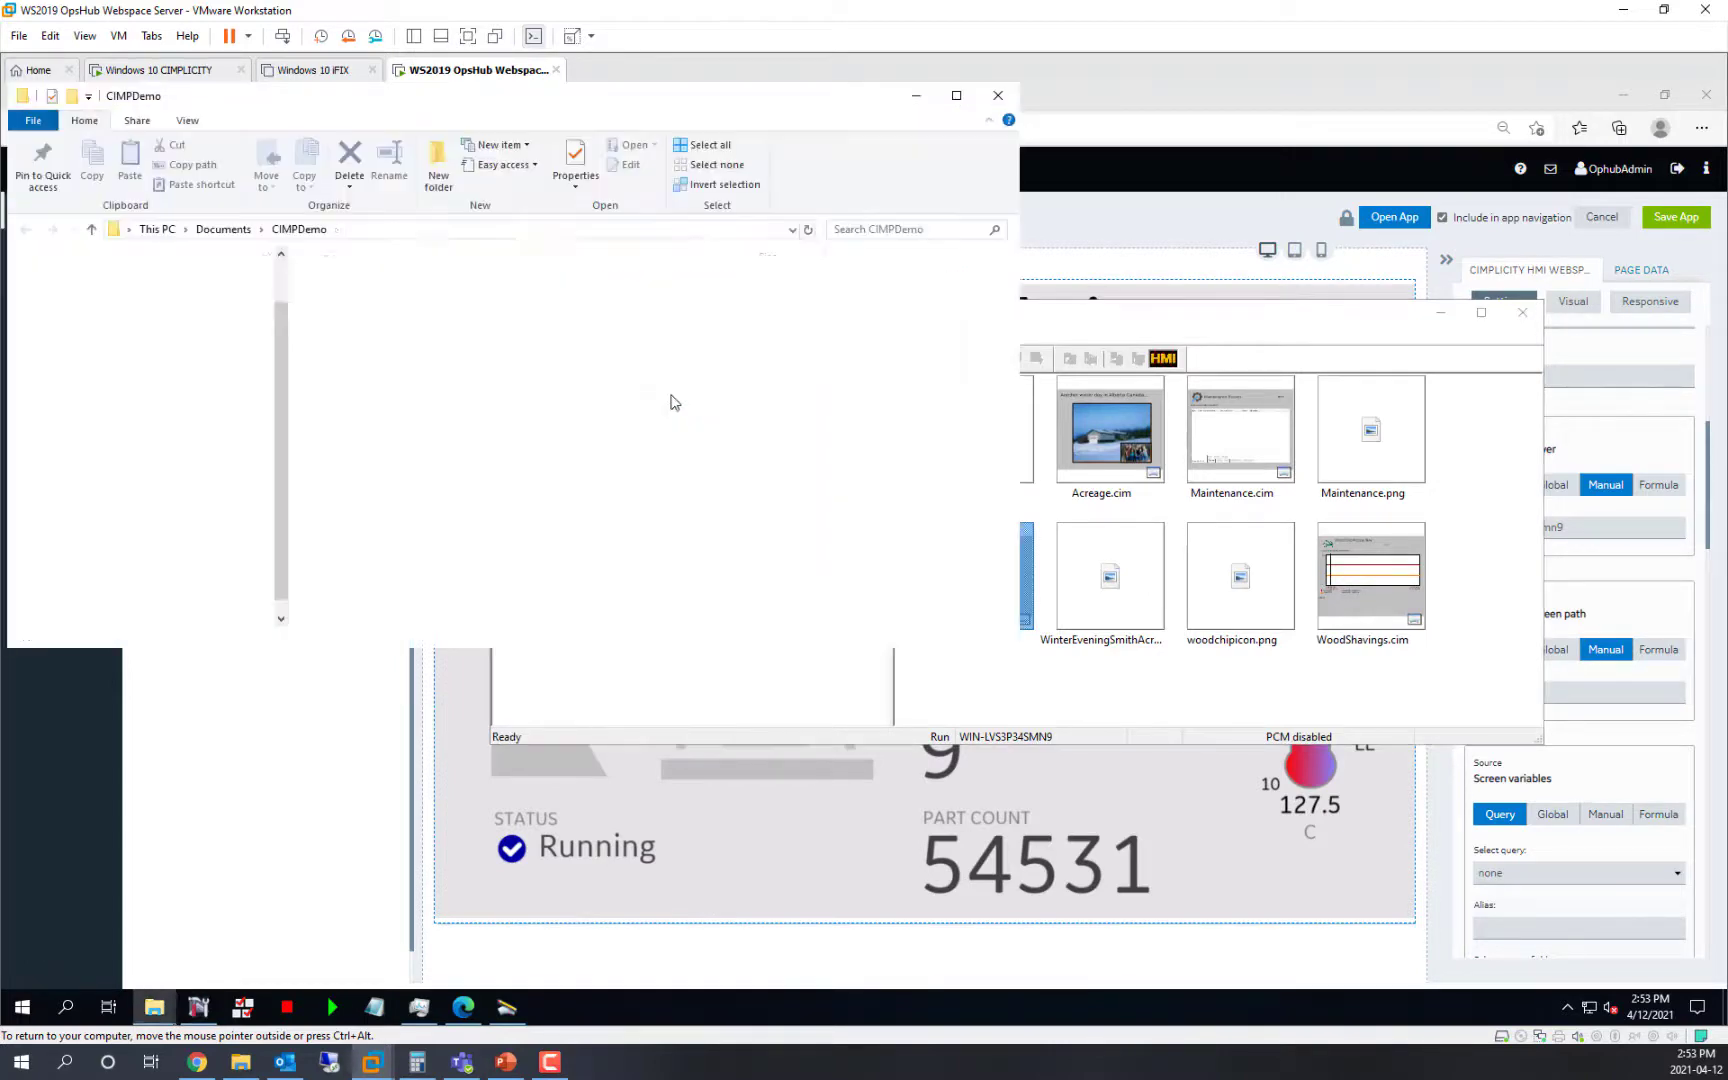
double_click(386, 417)
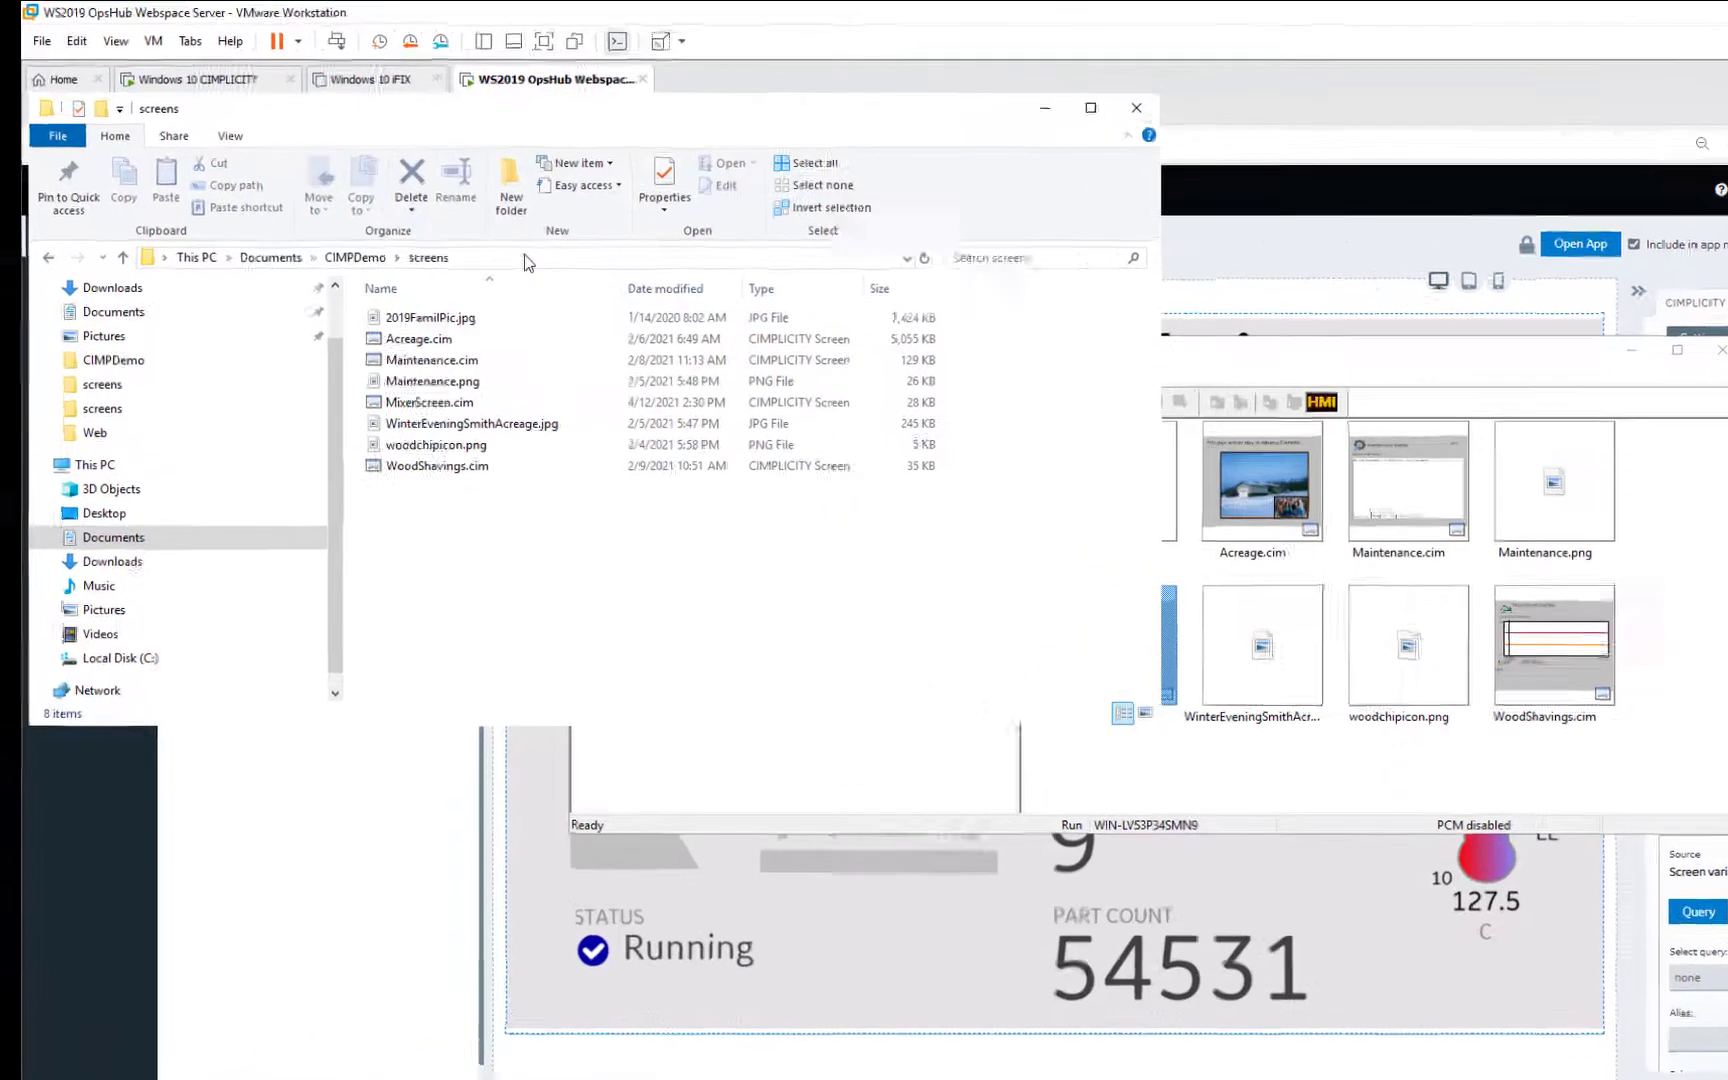
click(525, 256)
key(ctrl+c)
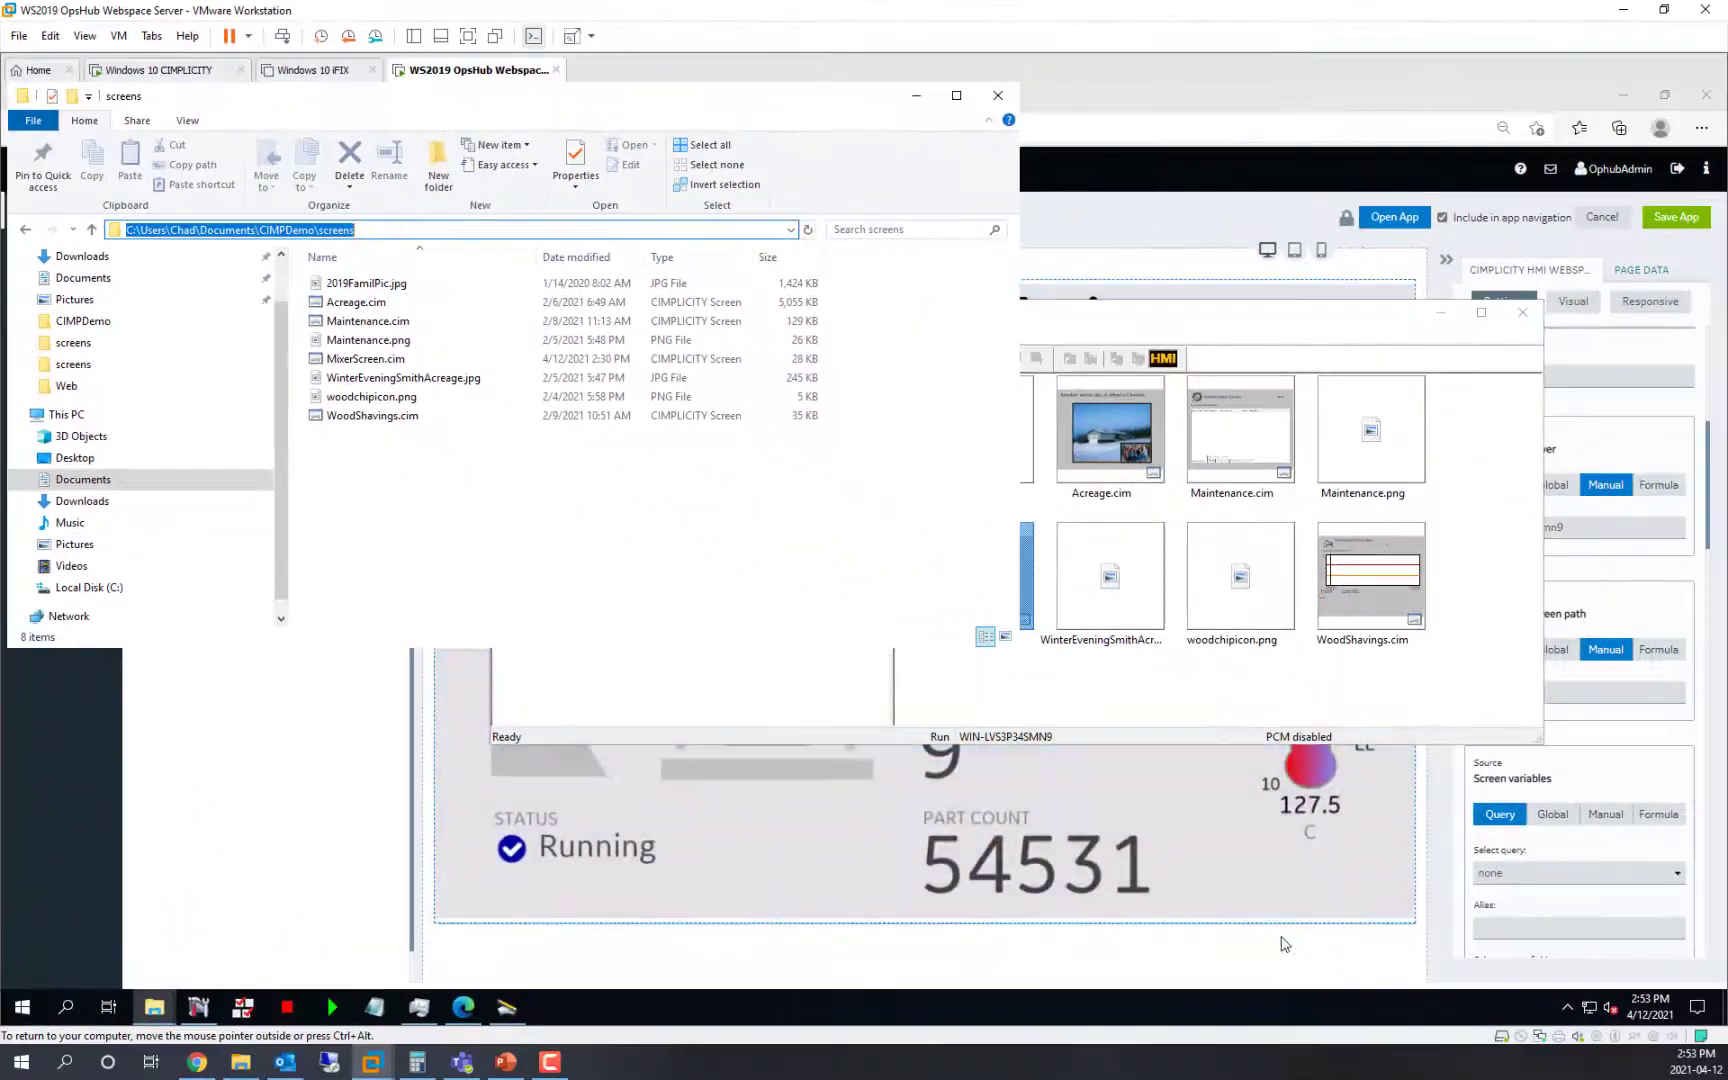
Set the widget's CIMPLICITY screen path to the CIMPDemo screens folder followed by \MixerScreen.cim
click(1284, 944)
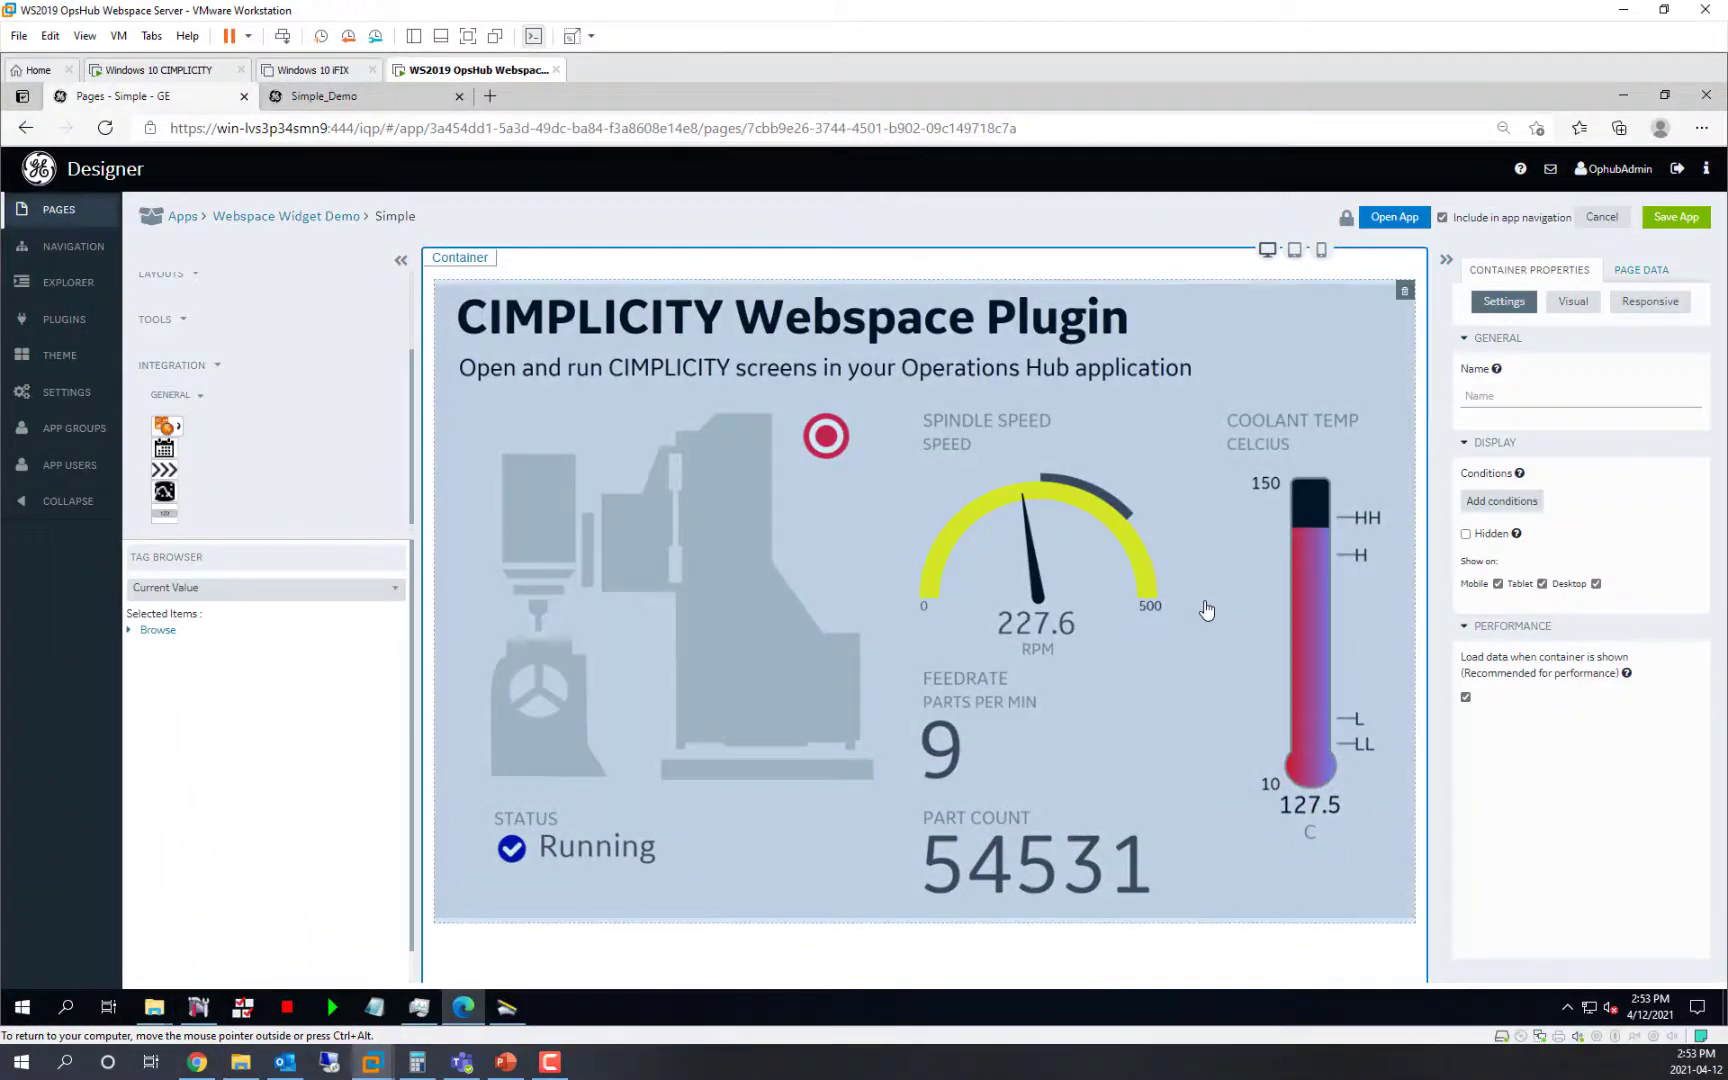
click(1206, 609)
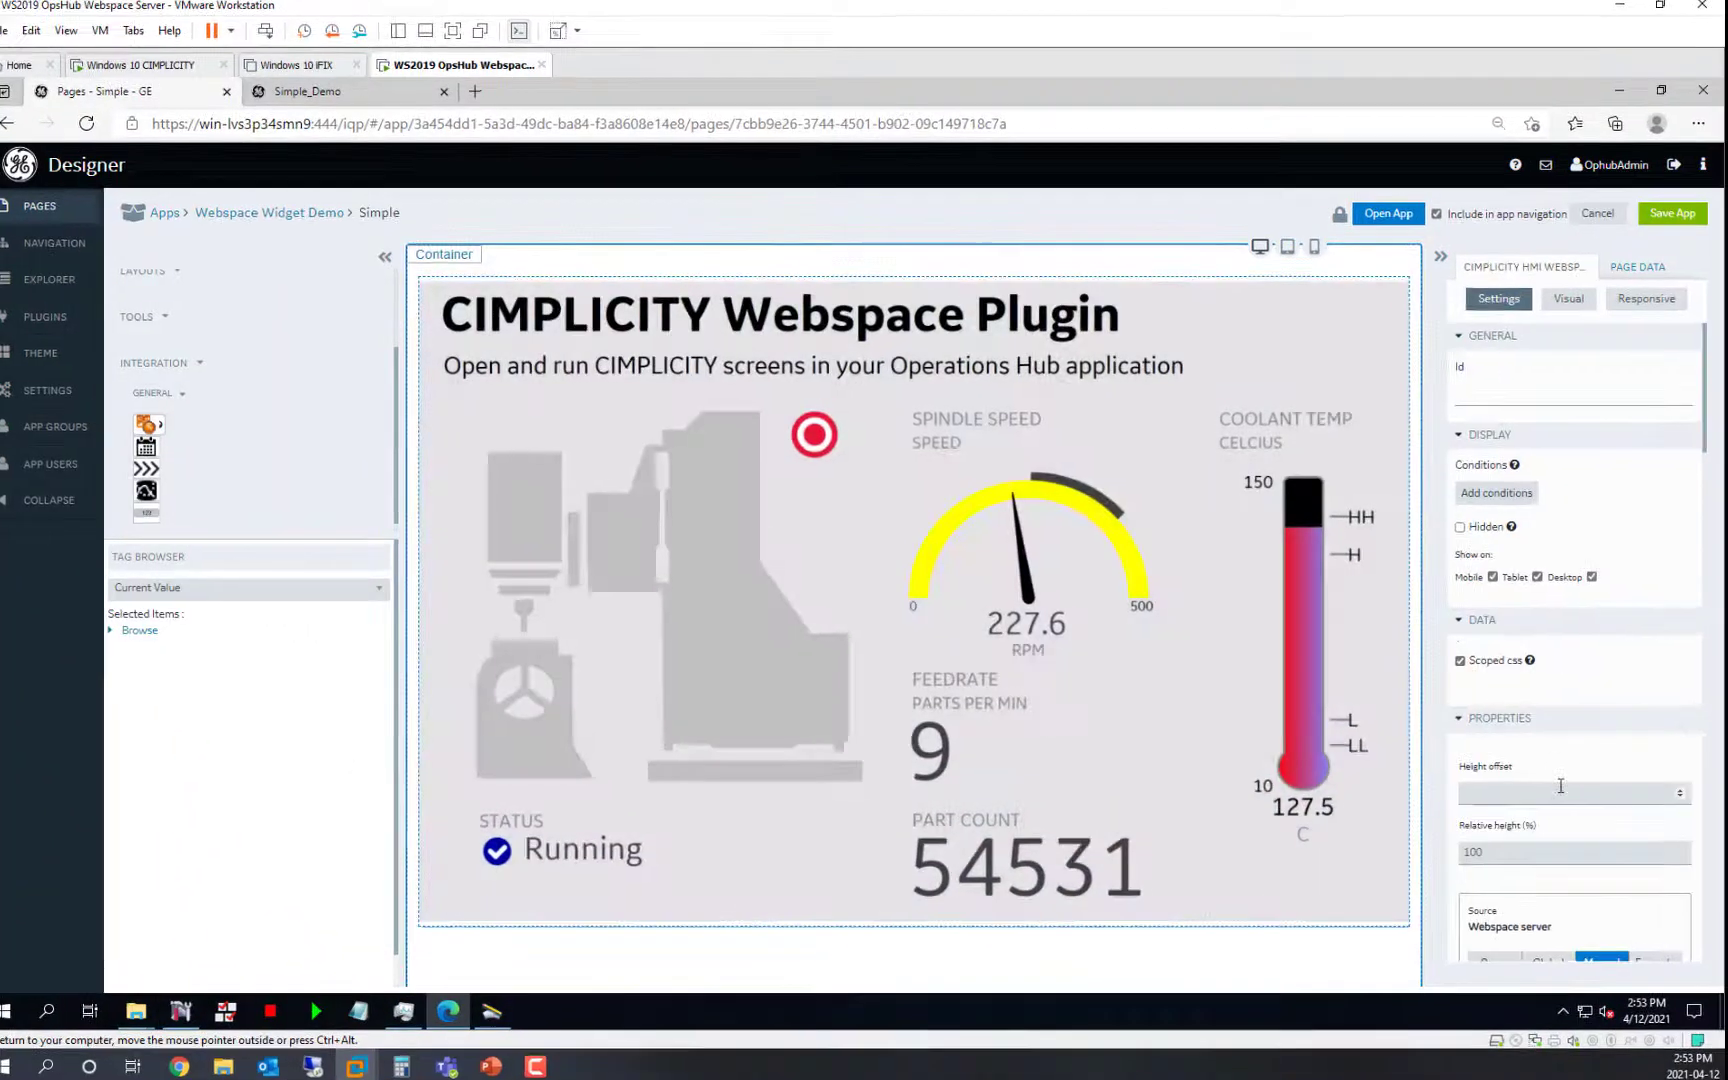
scroll(1570, 700, down, 5)
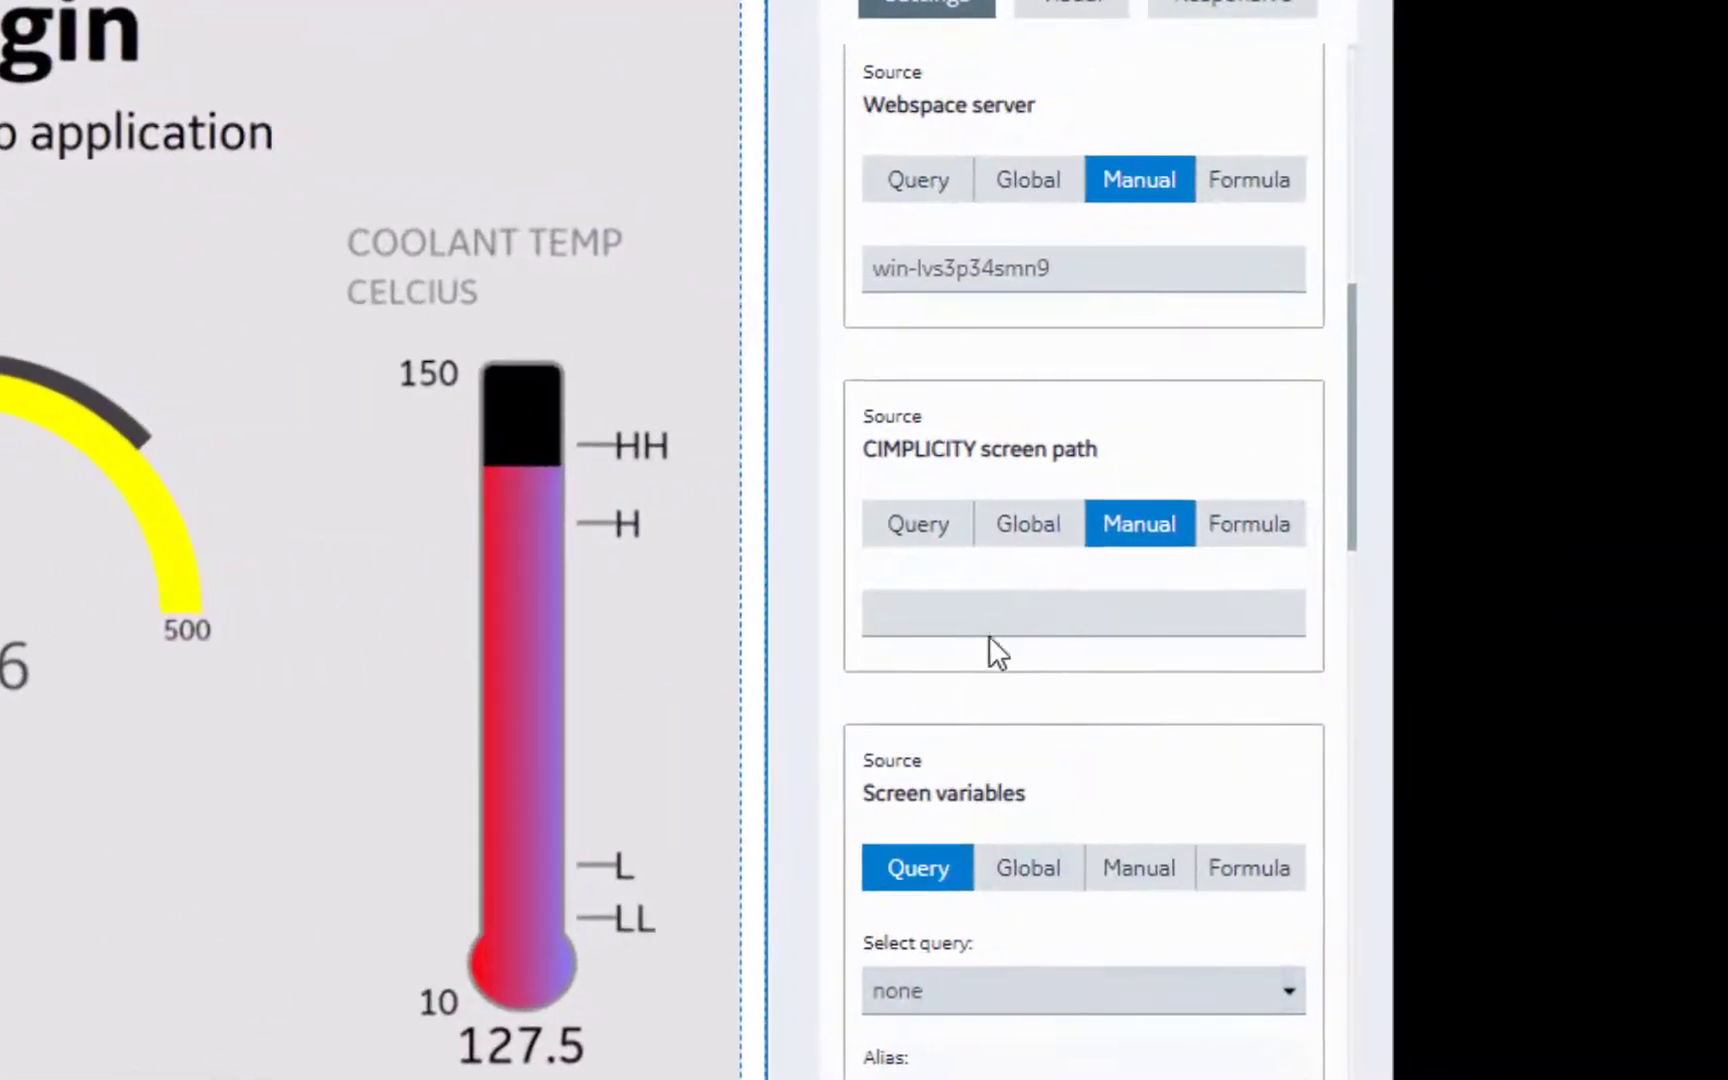
click(991, 609)
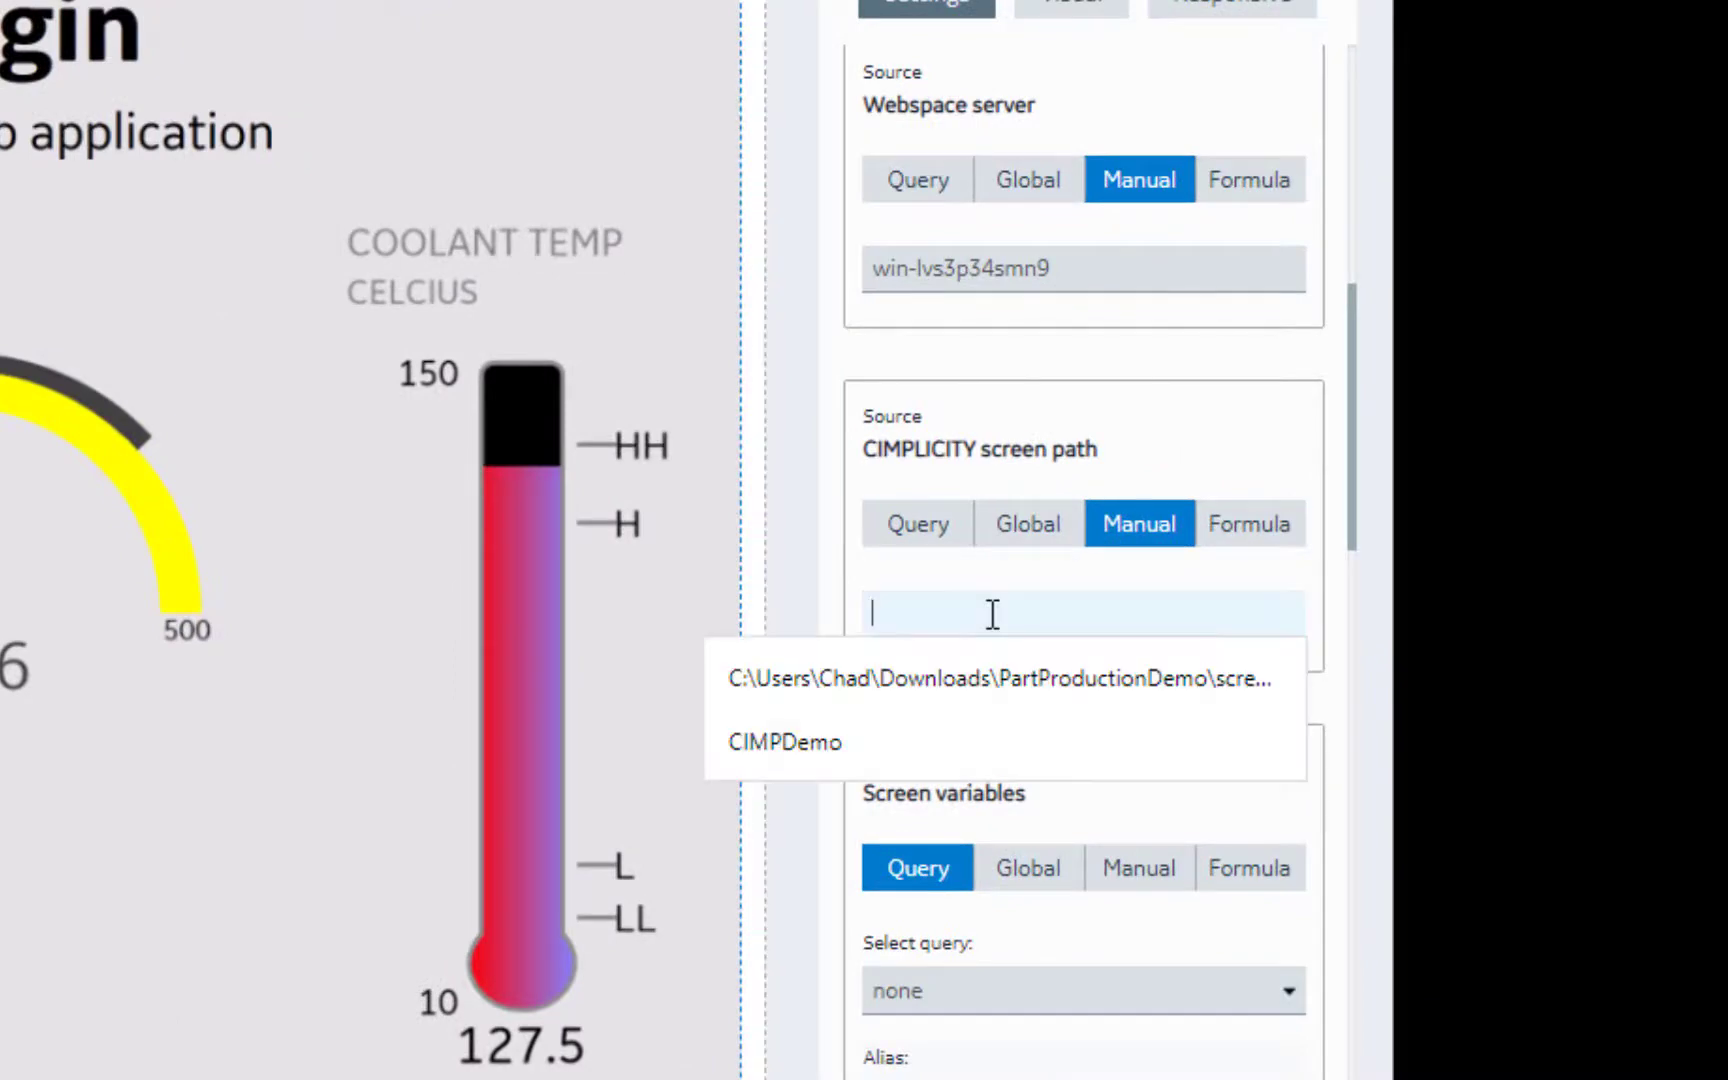
key(ctrl+v)
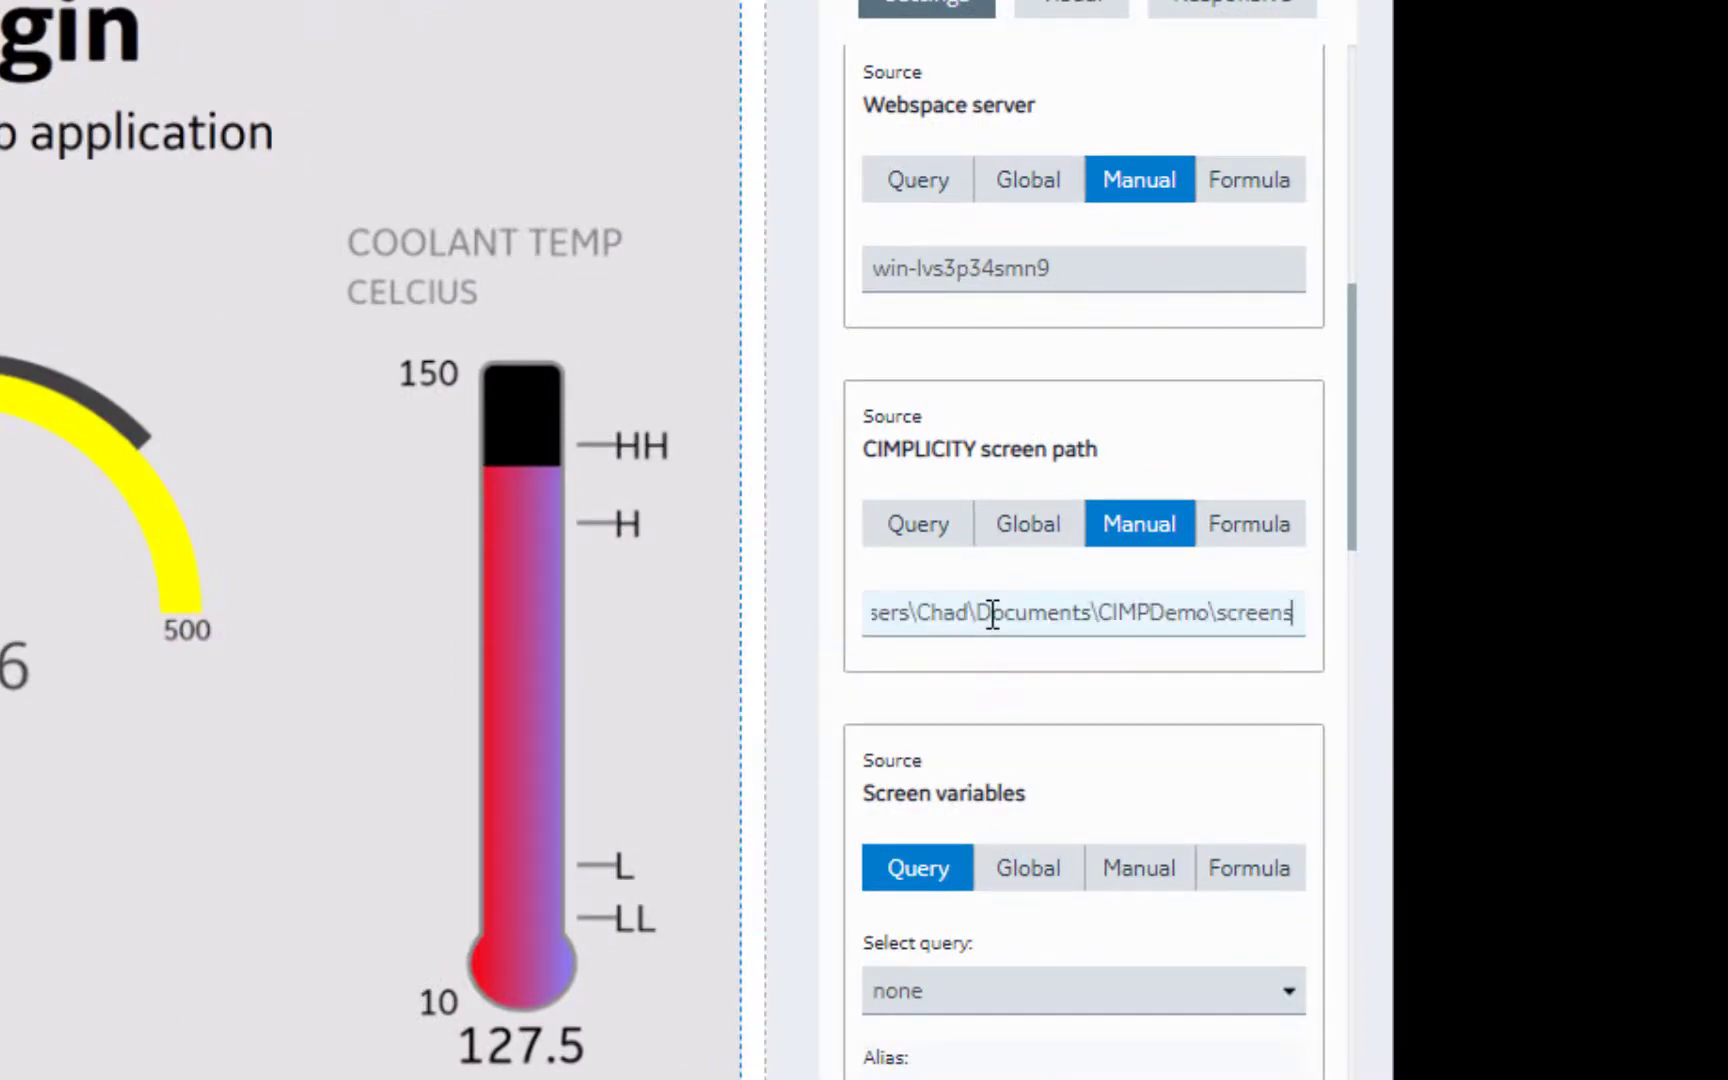
text(\)
text(M)
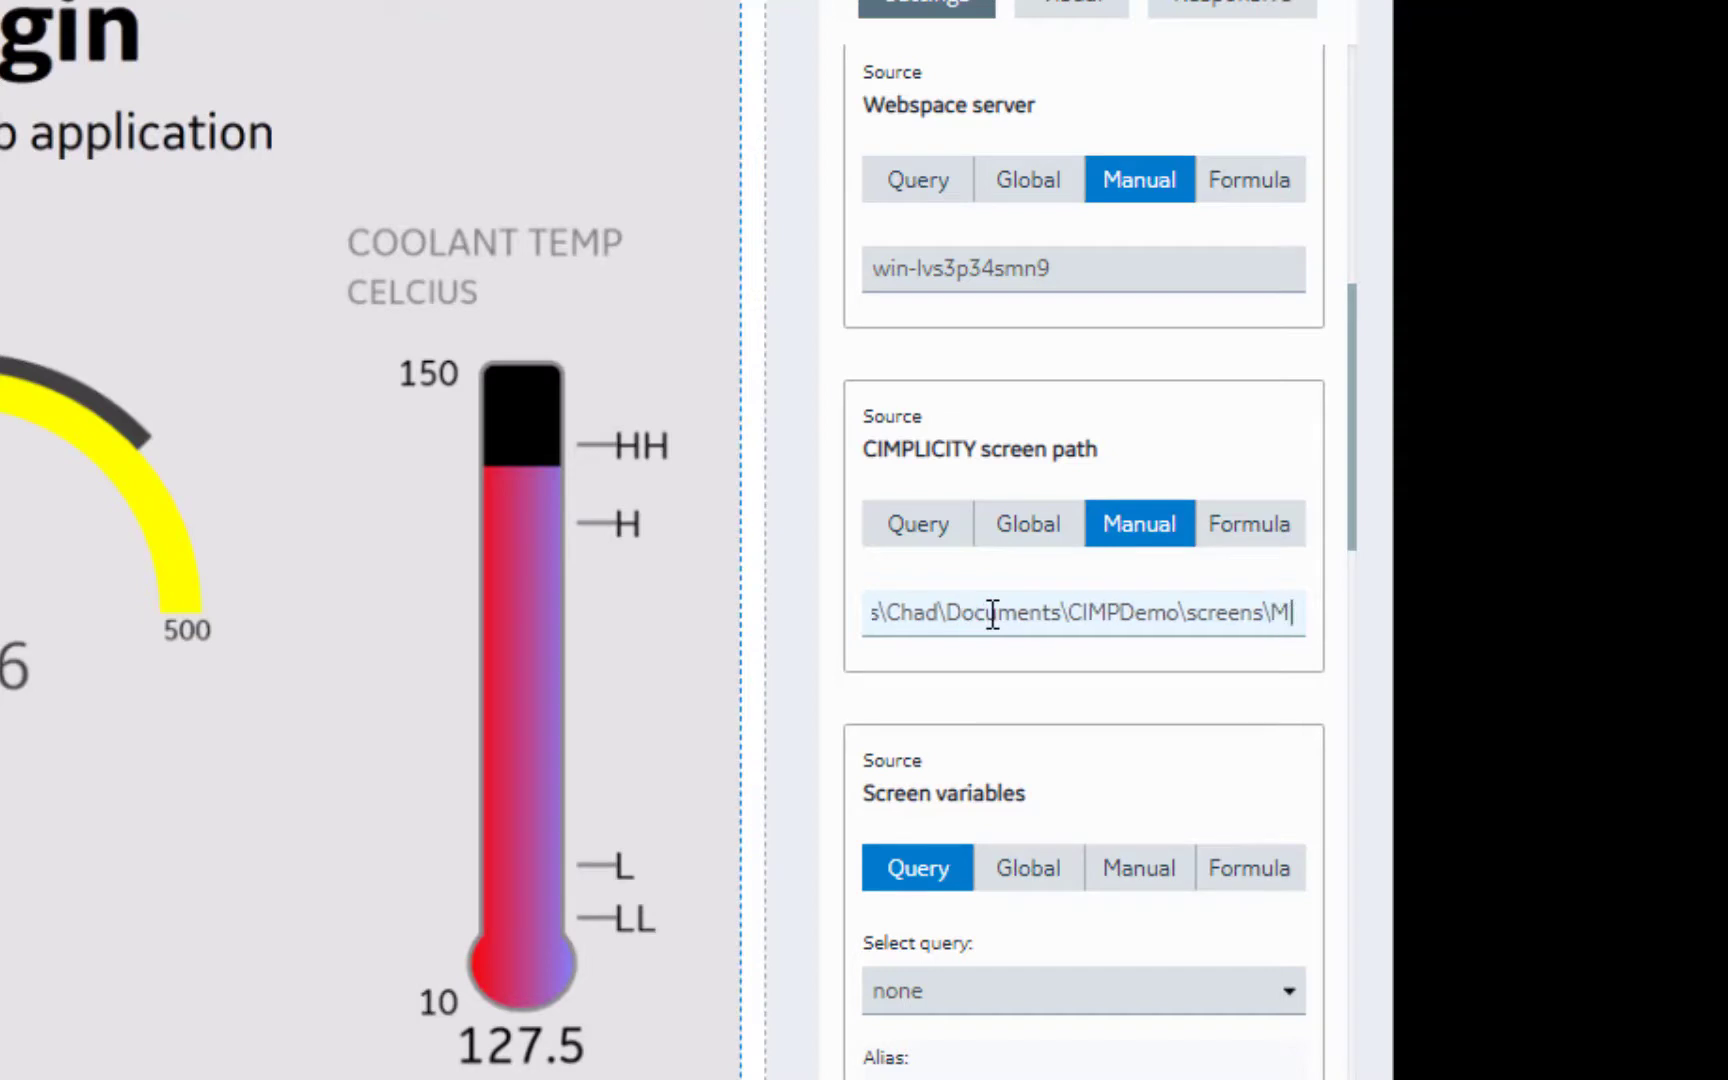
text(ixerScreen.cim)
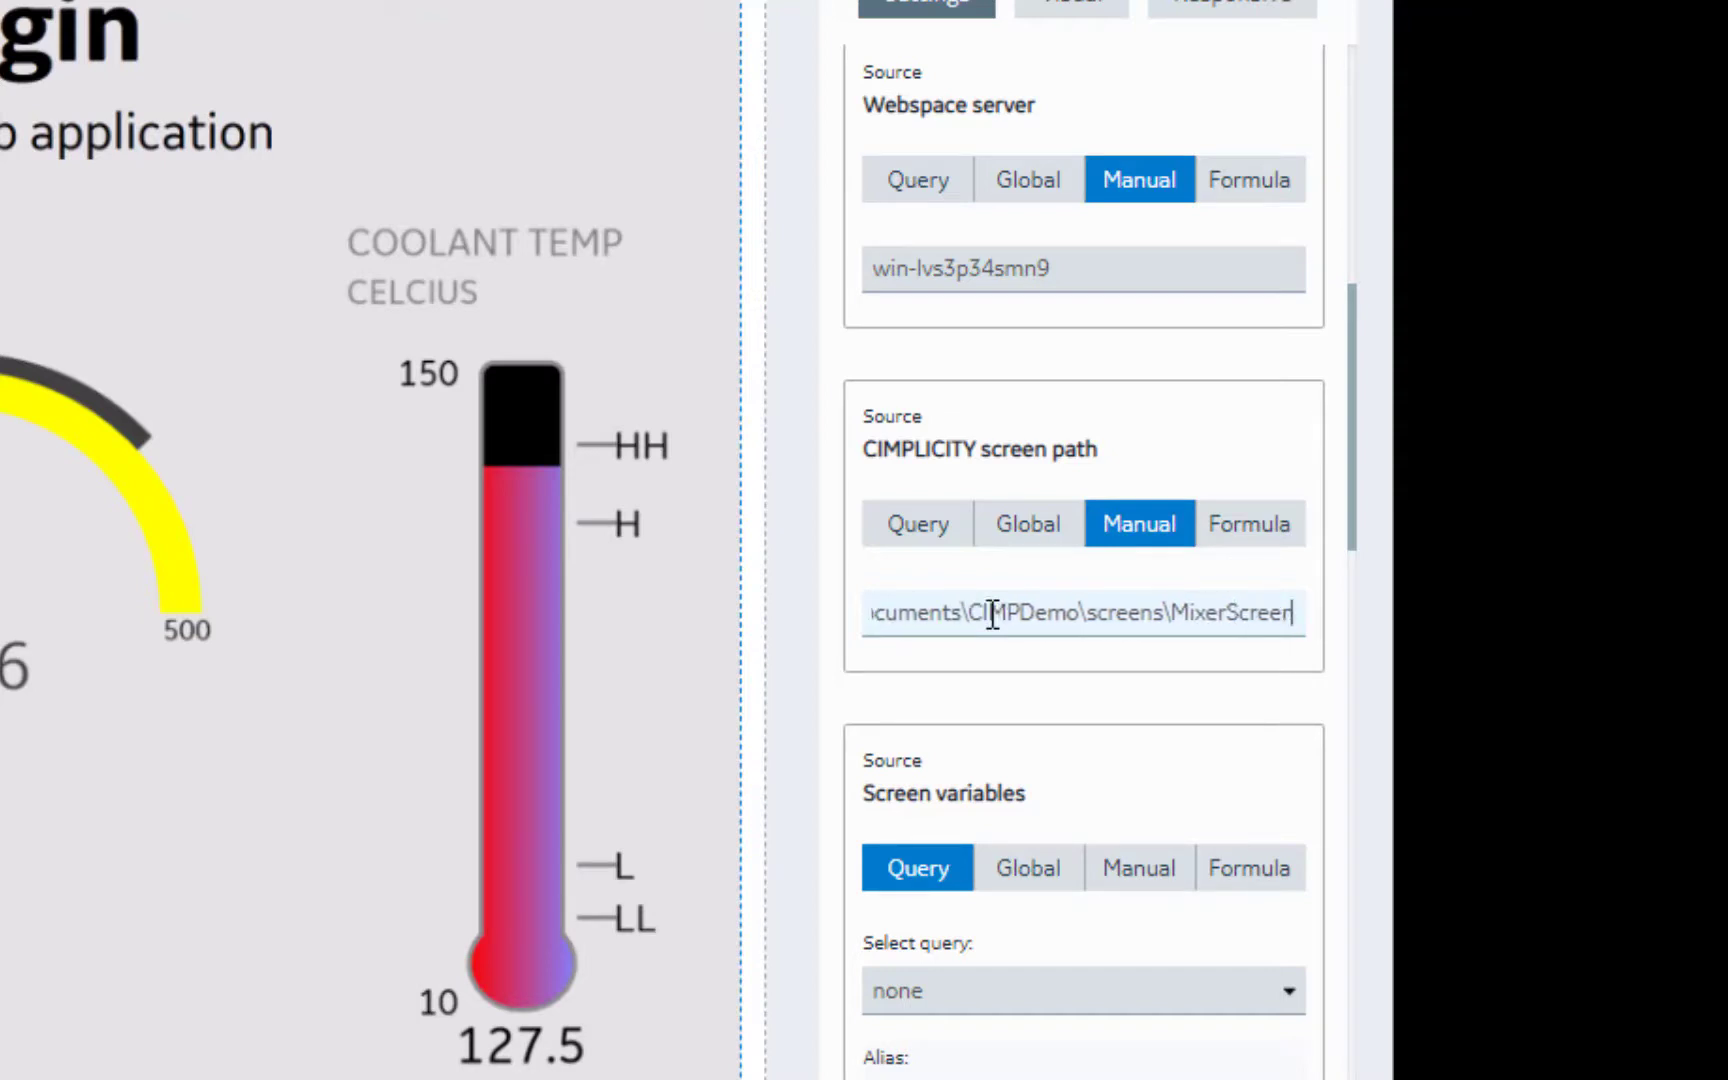
click(1025, 683)
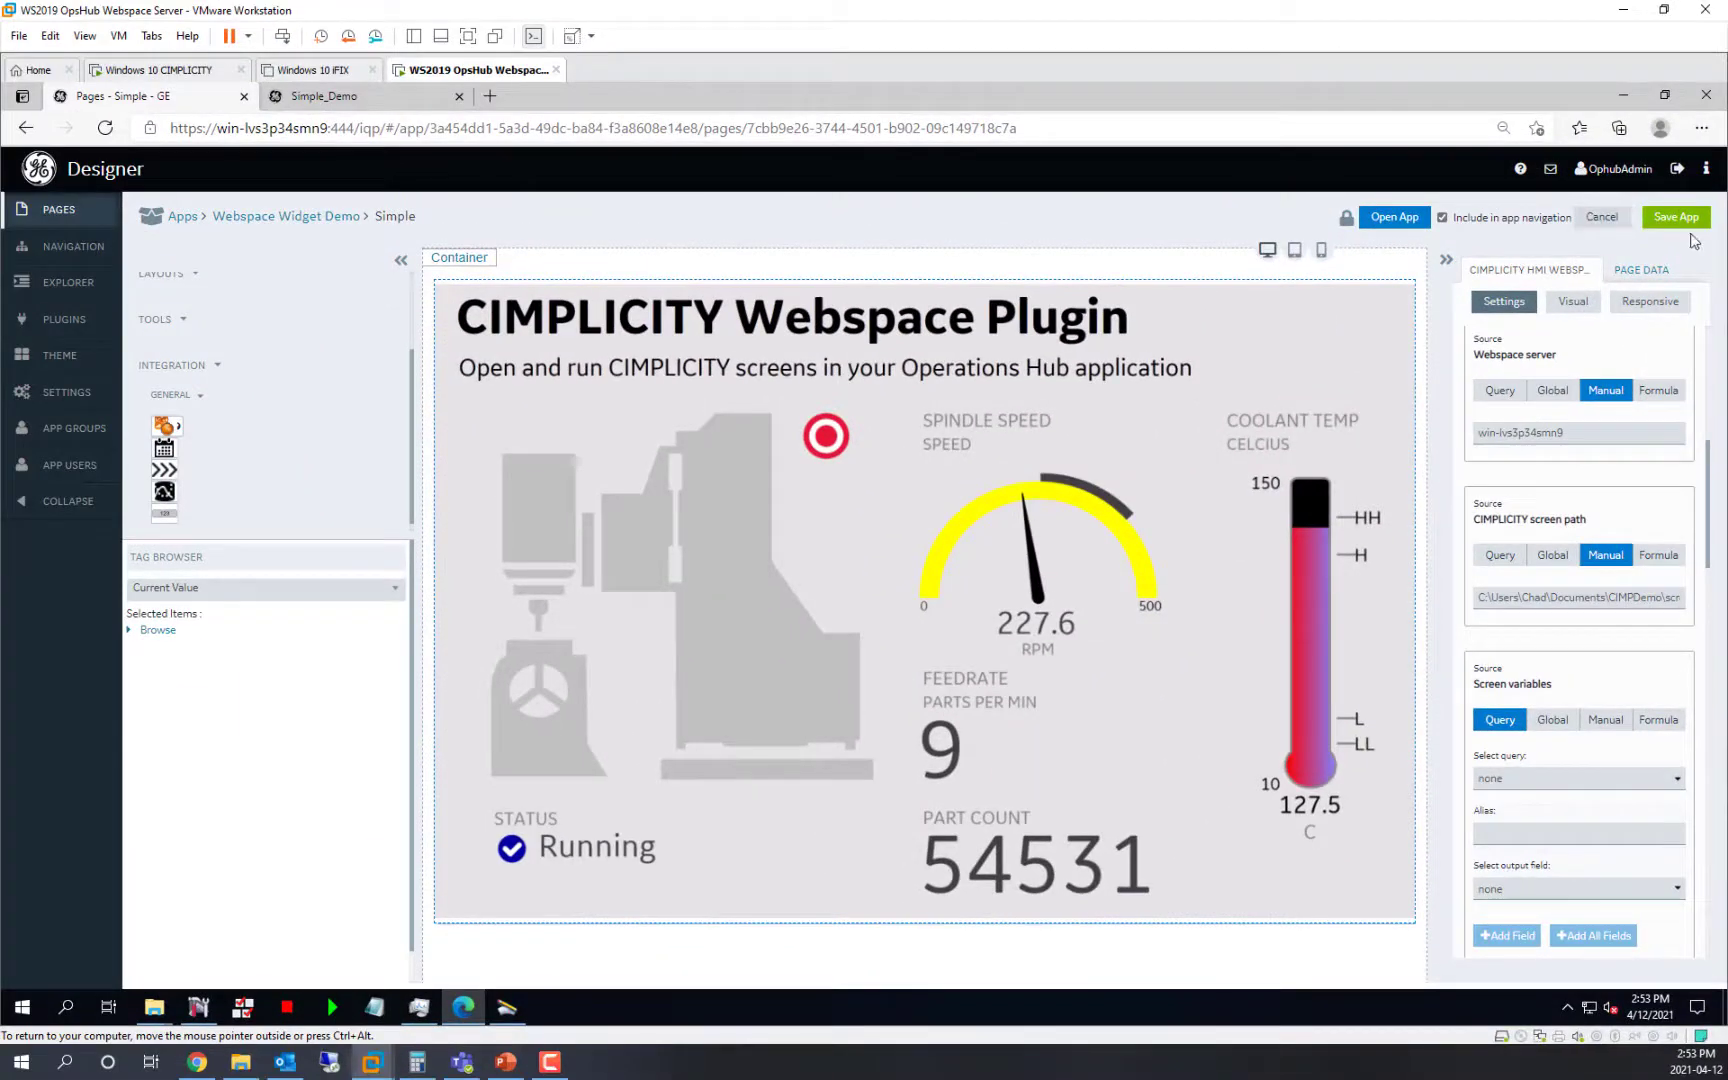
Switch the Webspace Session Manager port to Manual and change it from 9443 to 9663
scroll(1600, 610, down, 4)
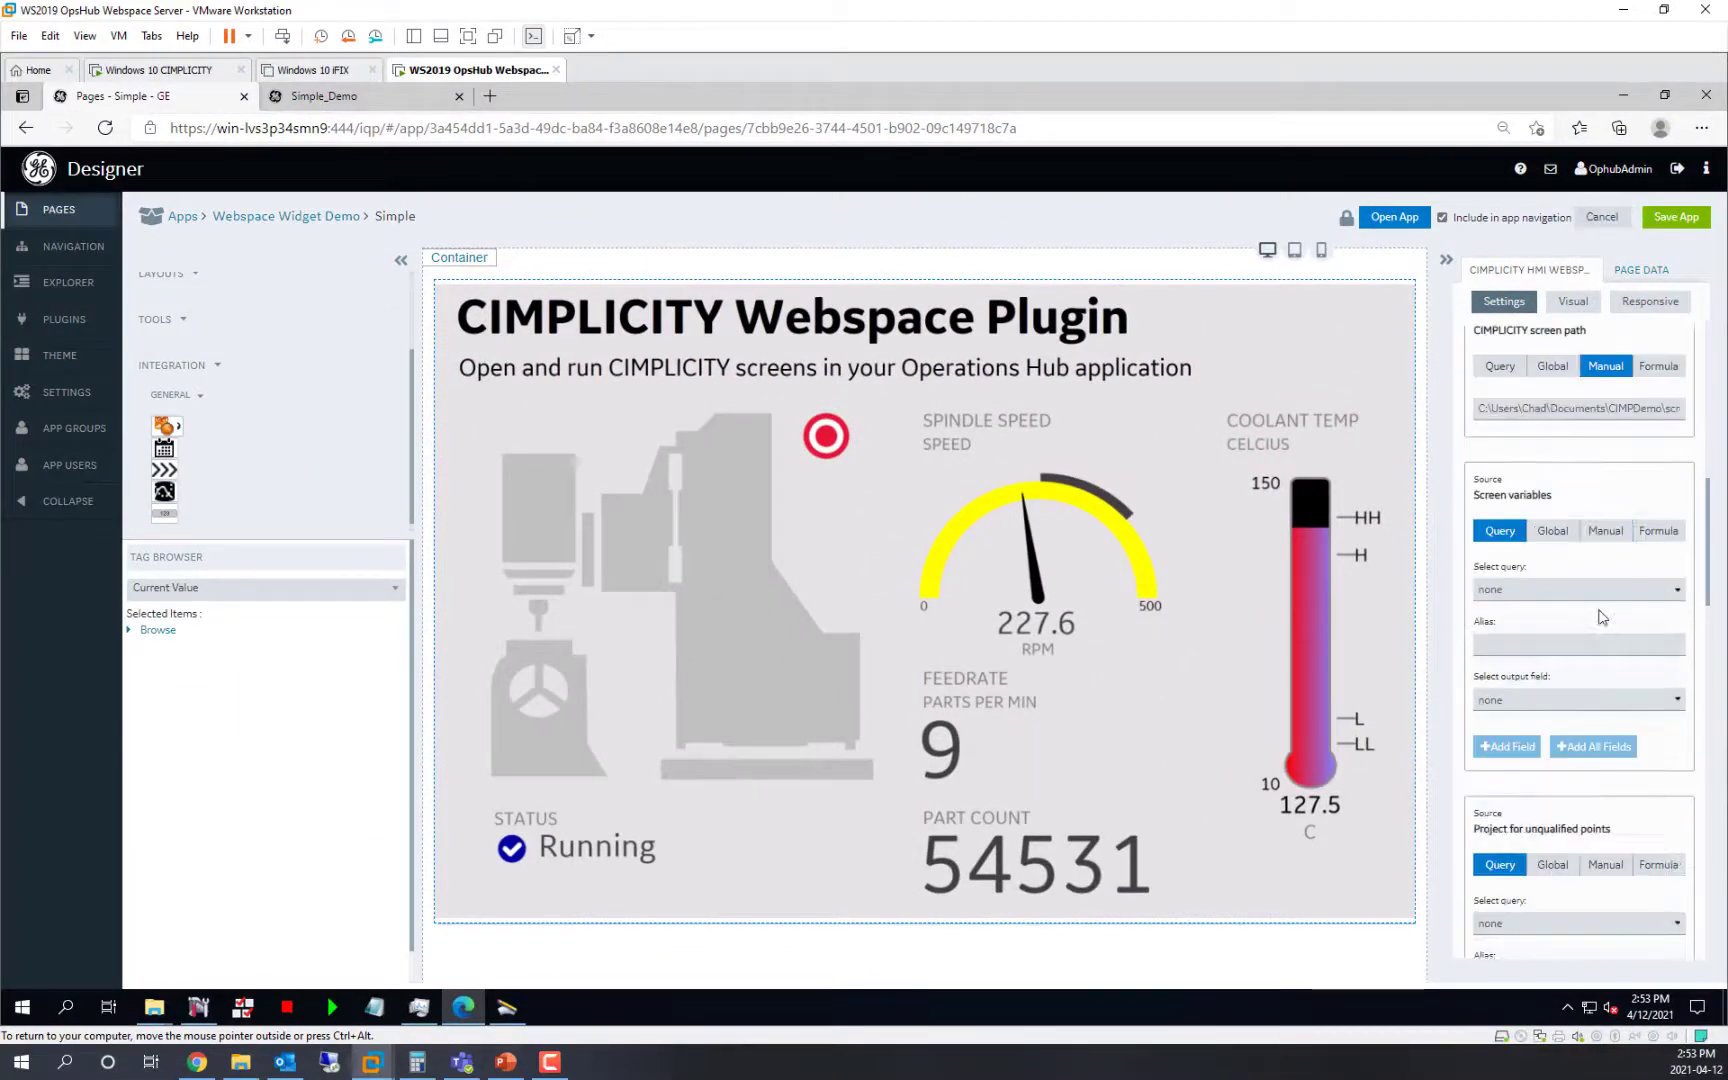
scroll(1600, 615, down, 6)
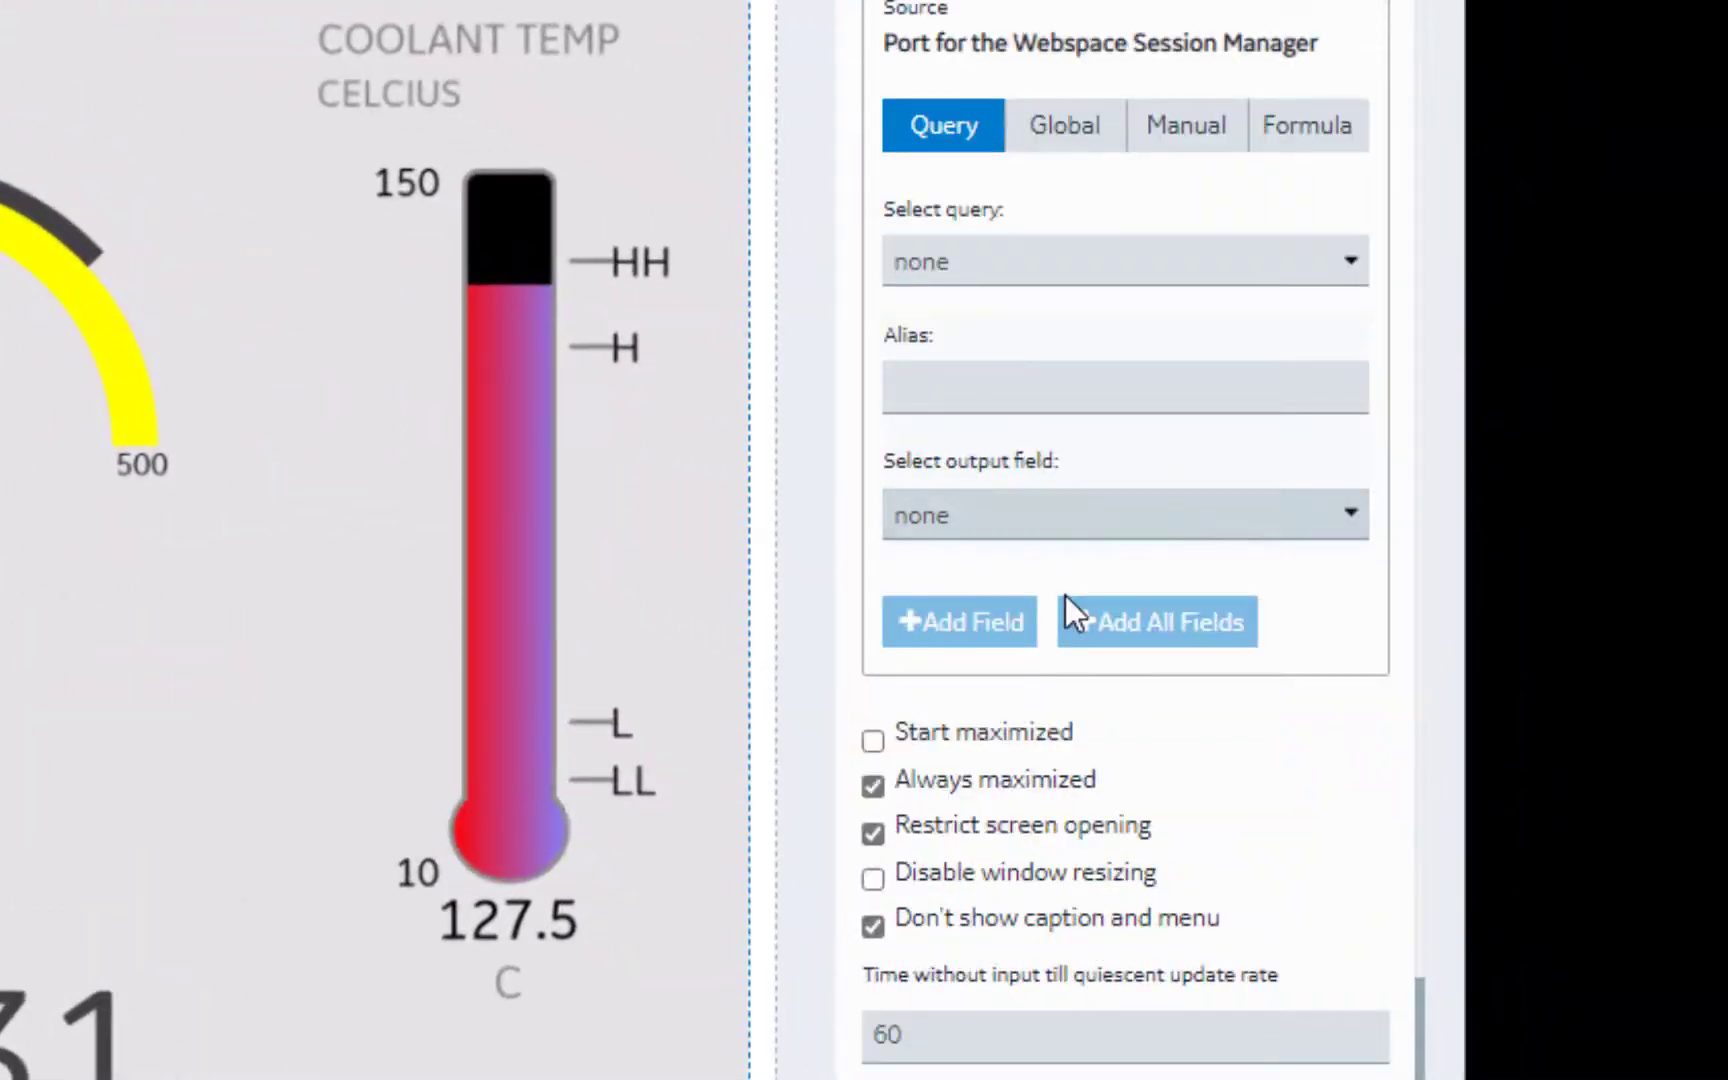
scroll(1073, 693, down, 3)
scroll(1073, 690, up, 2)
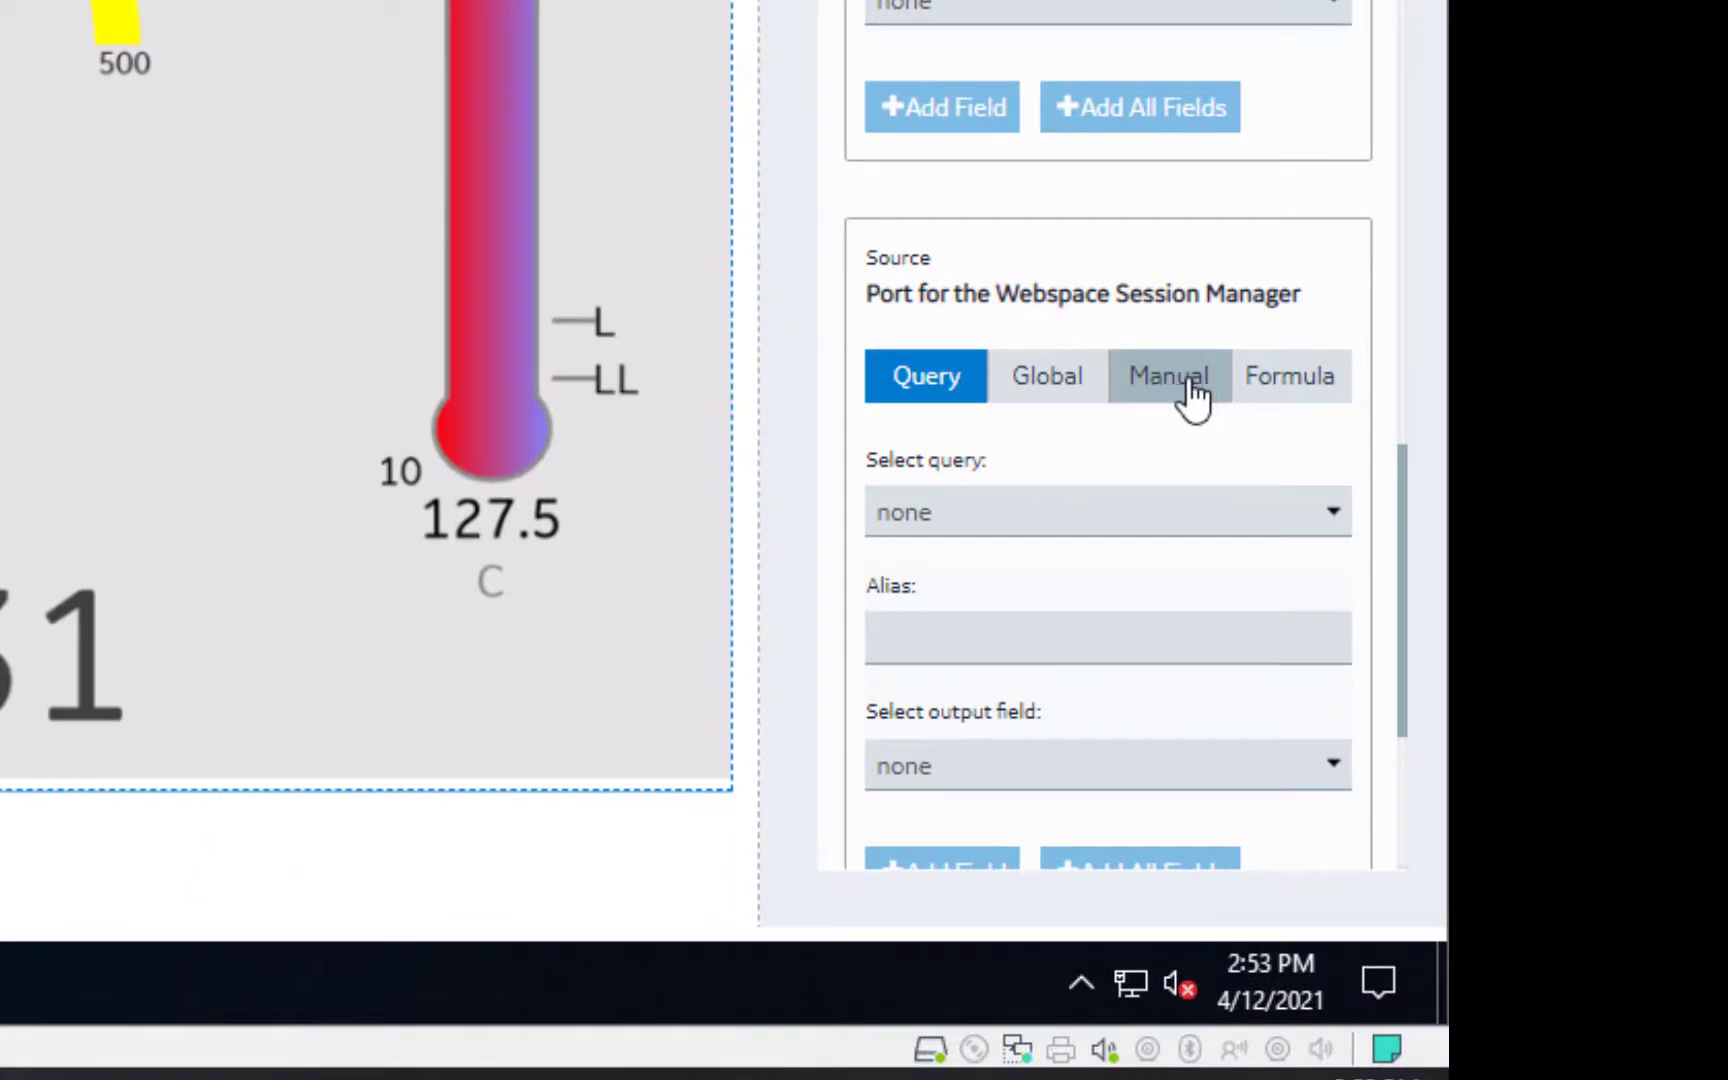
click(1190, 379)
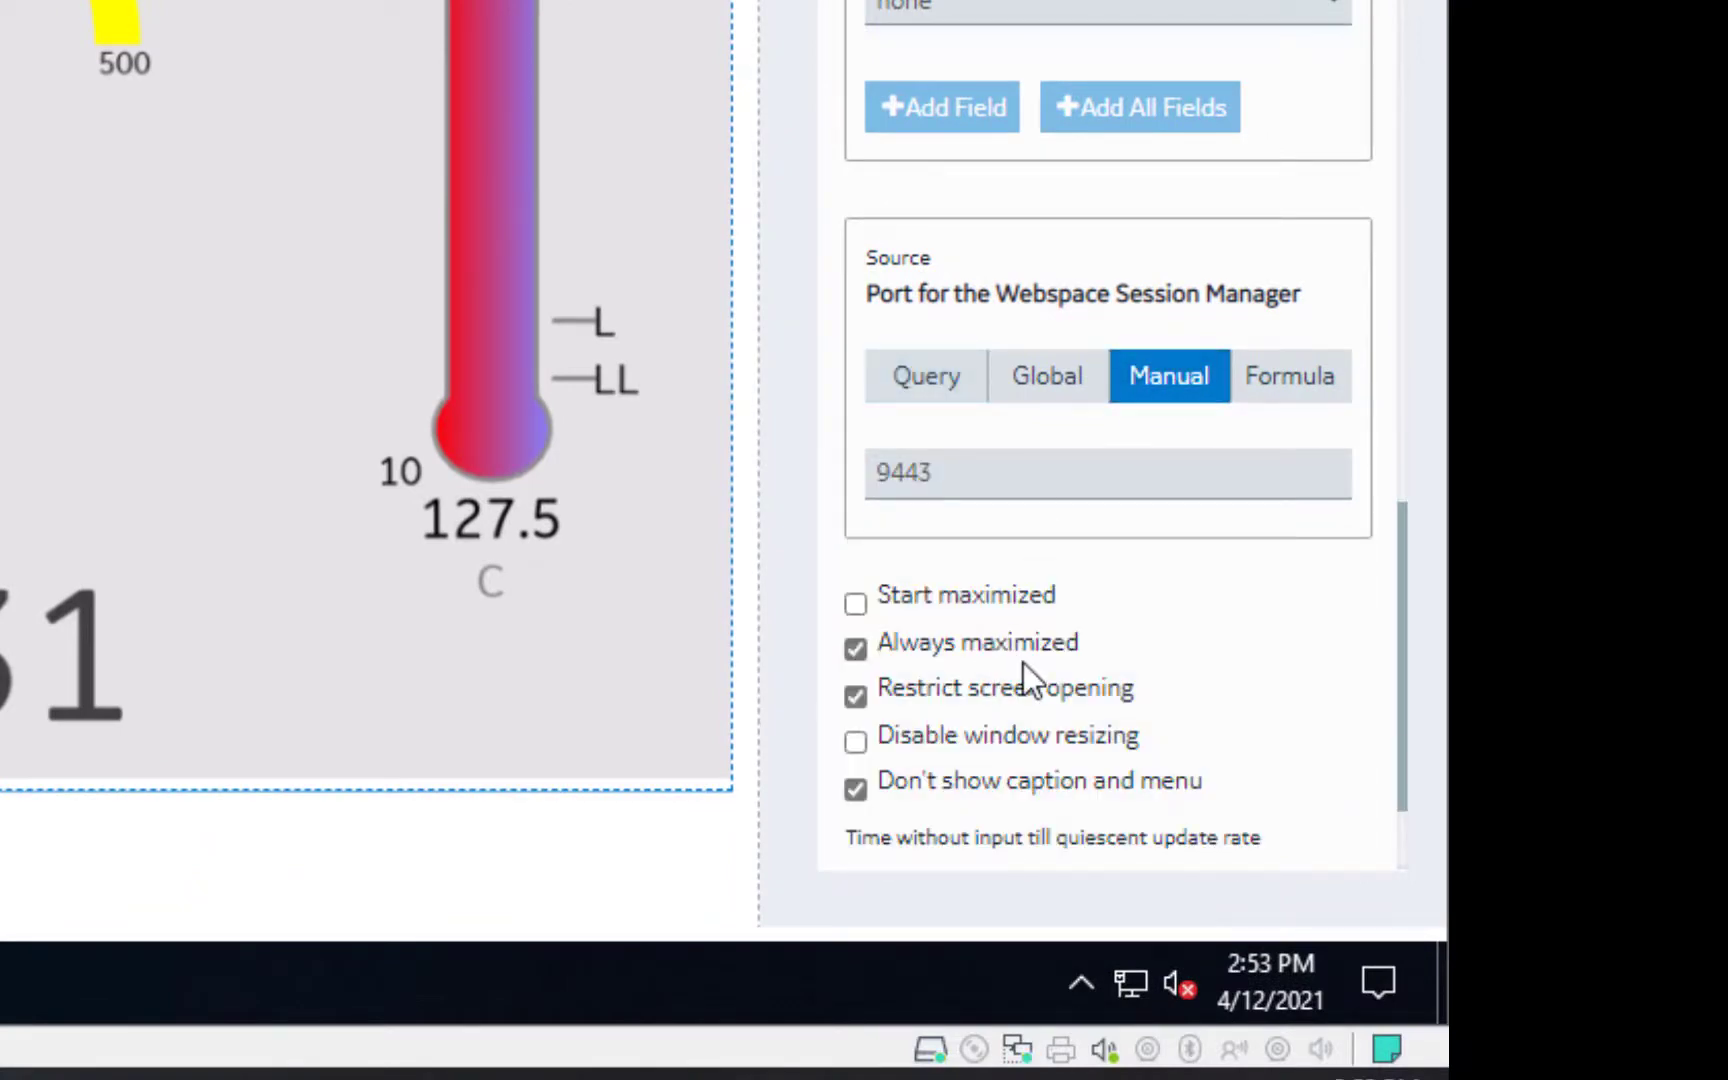
click(994, 479)
key(Left)
key(BackSpace)
key(BackSpace)
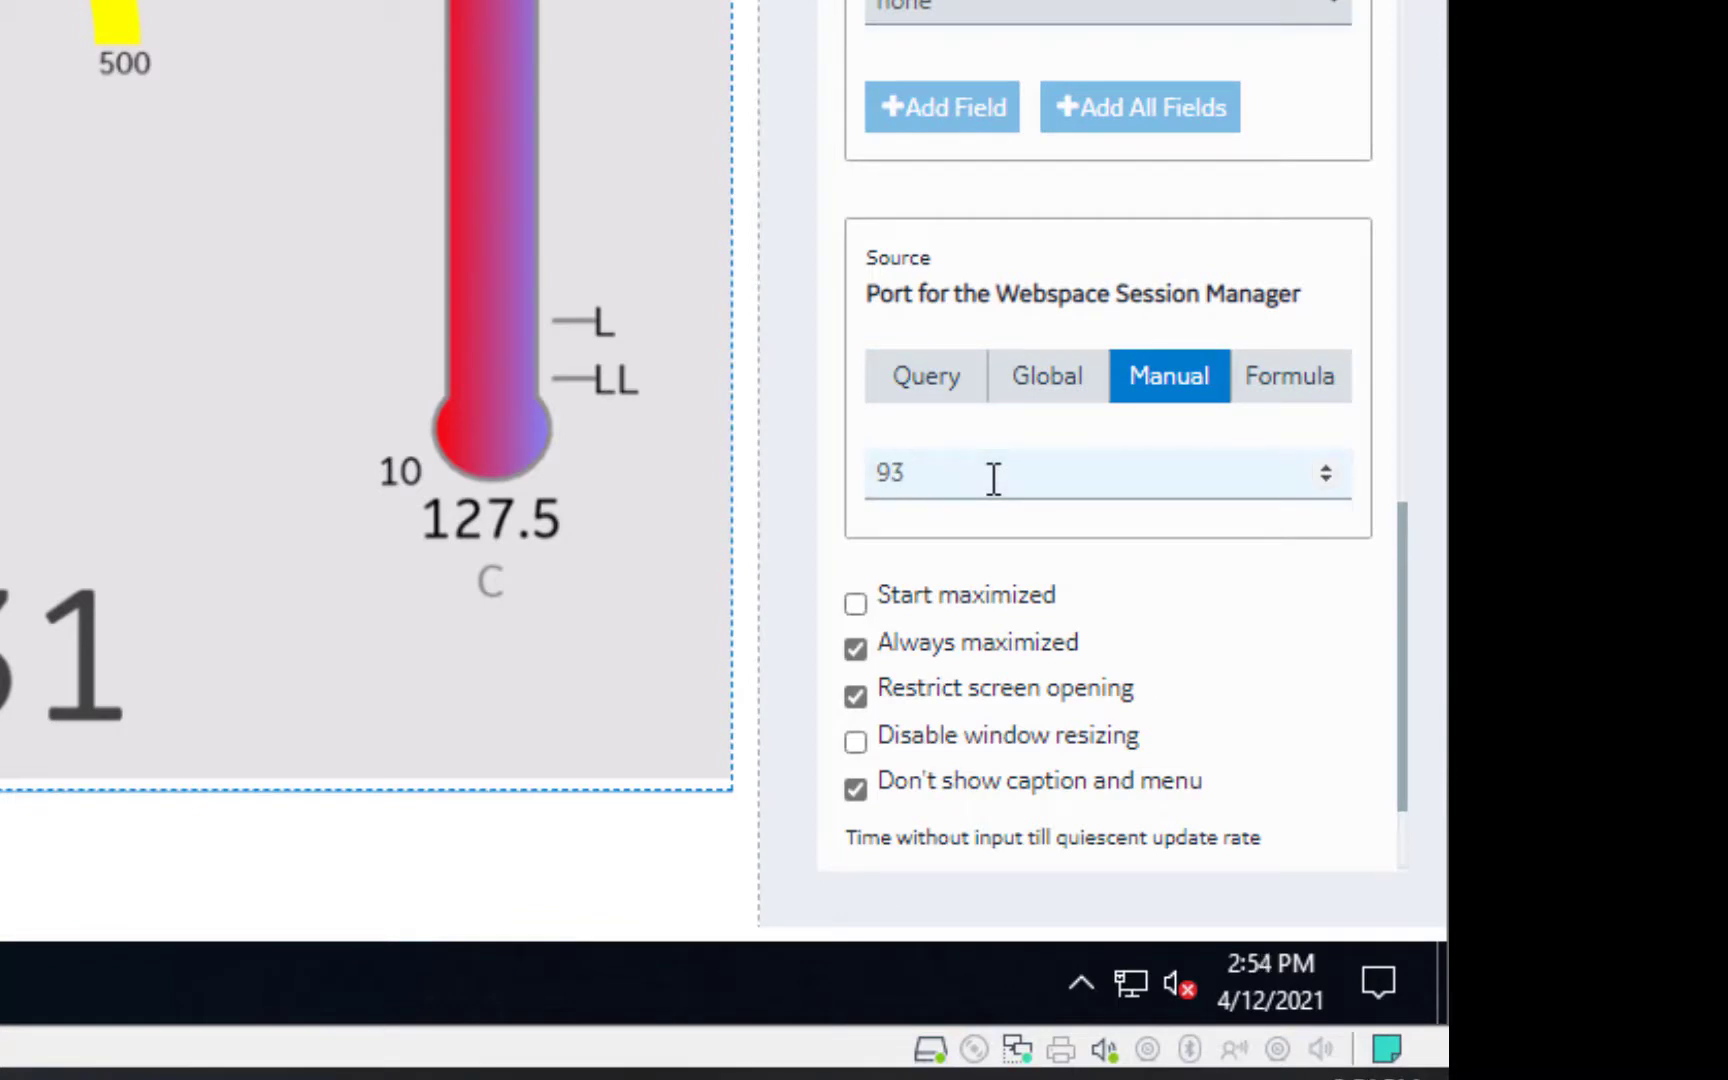
text(66)
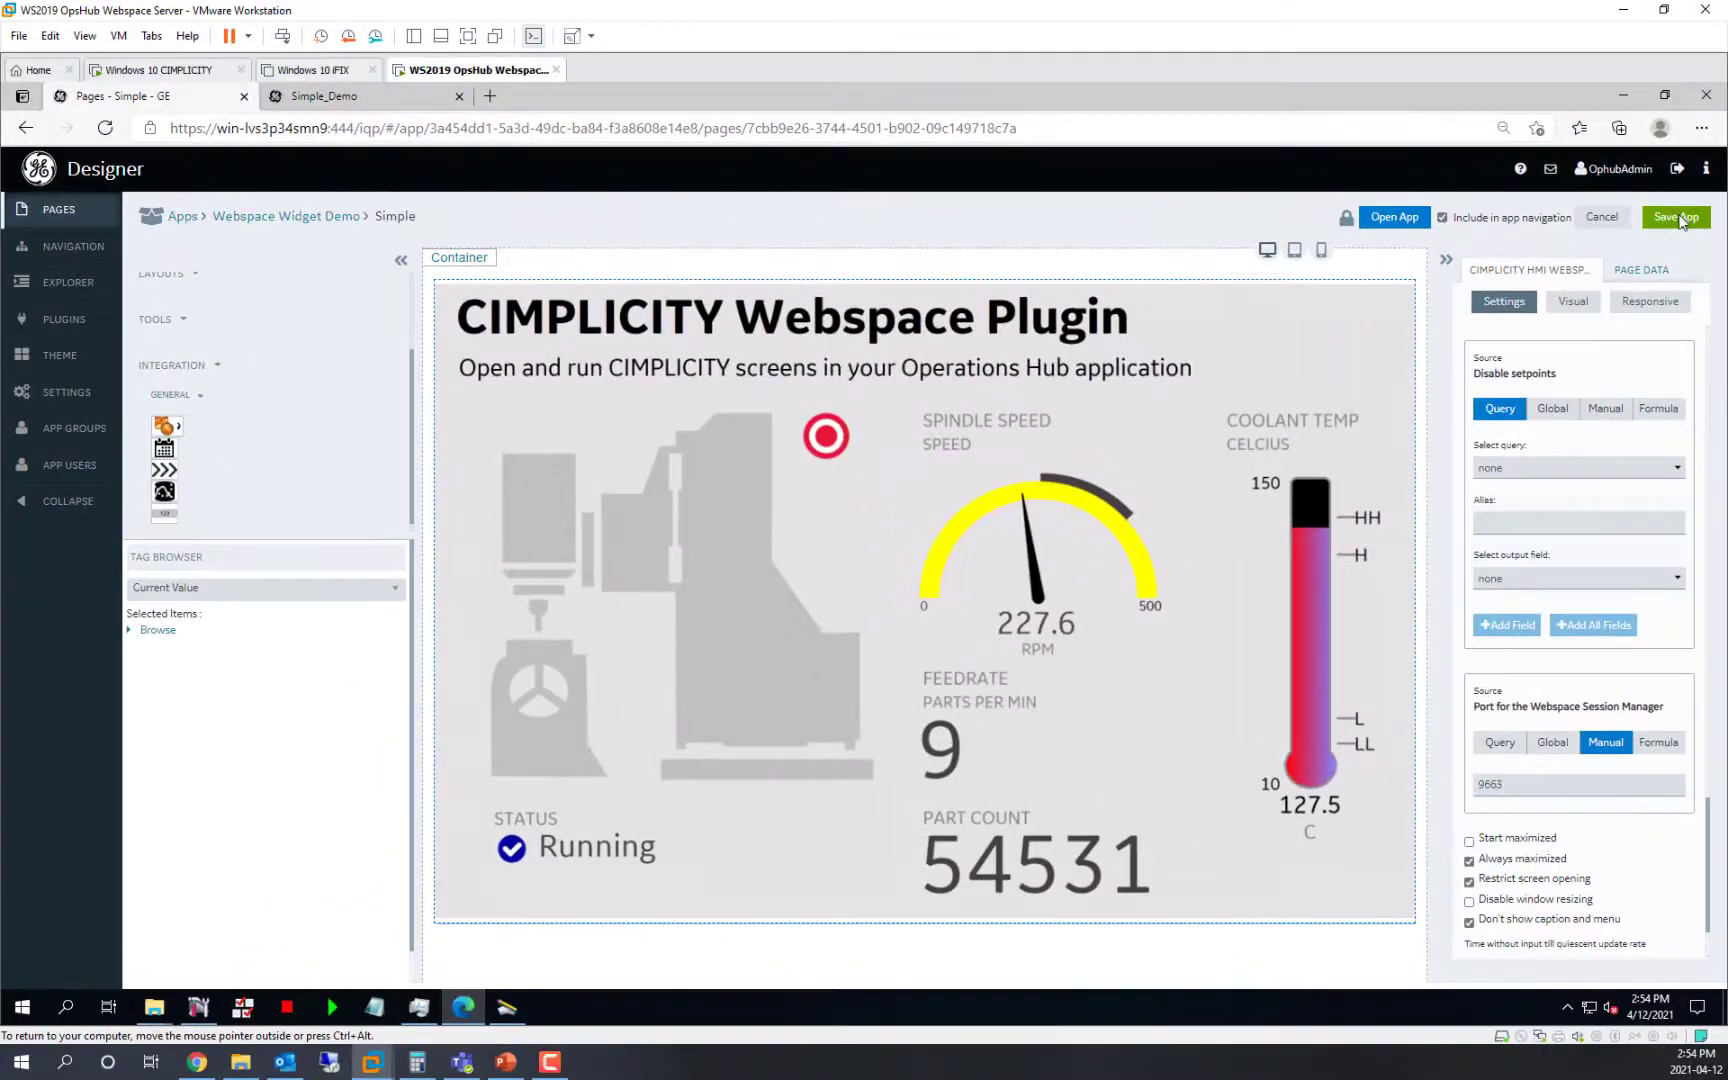
Save the app, confirm the Comment dialog, and open the running app showing the Station 1 Mixer
click(1676, 218)
click(1052, 352)
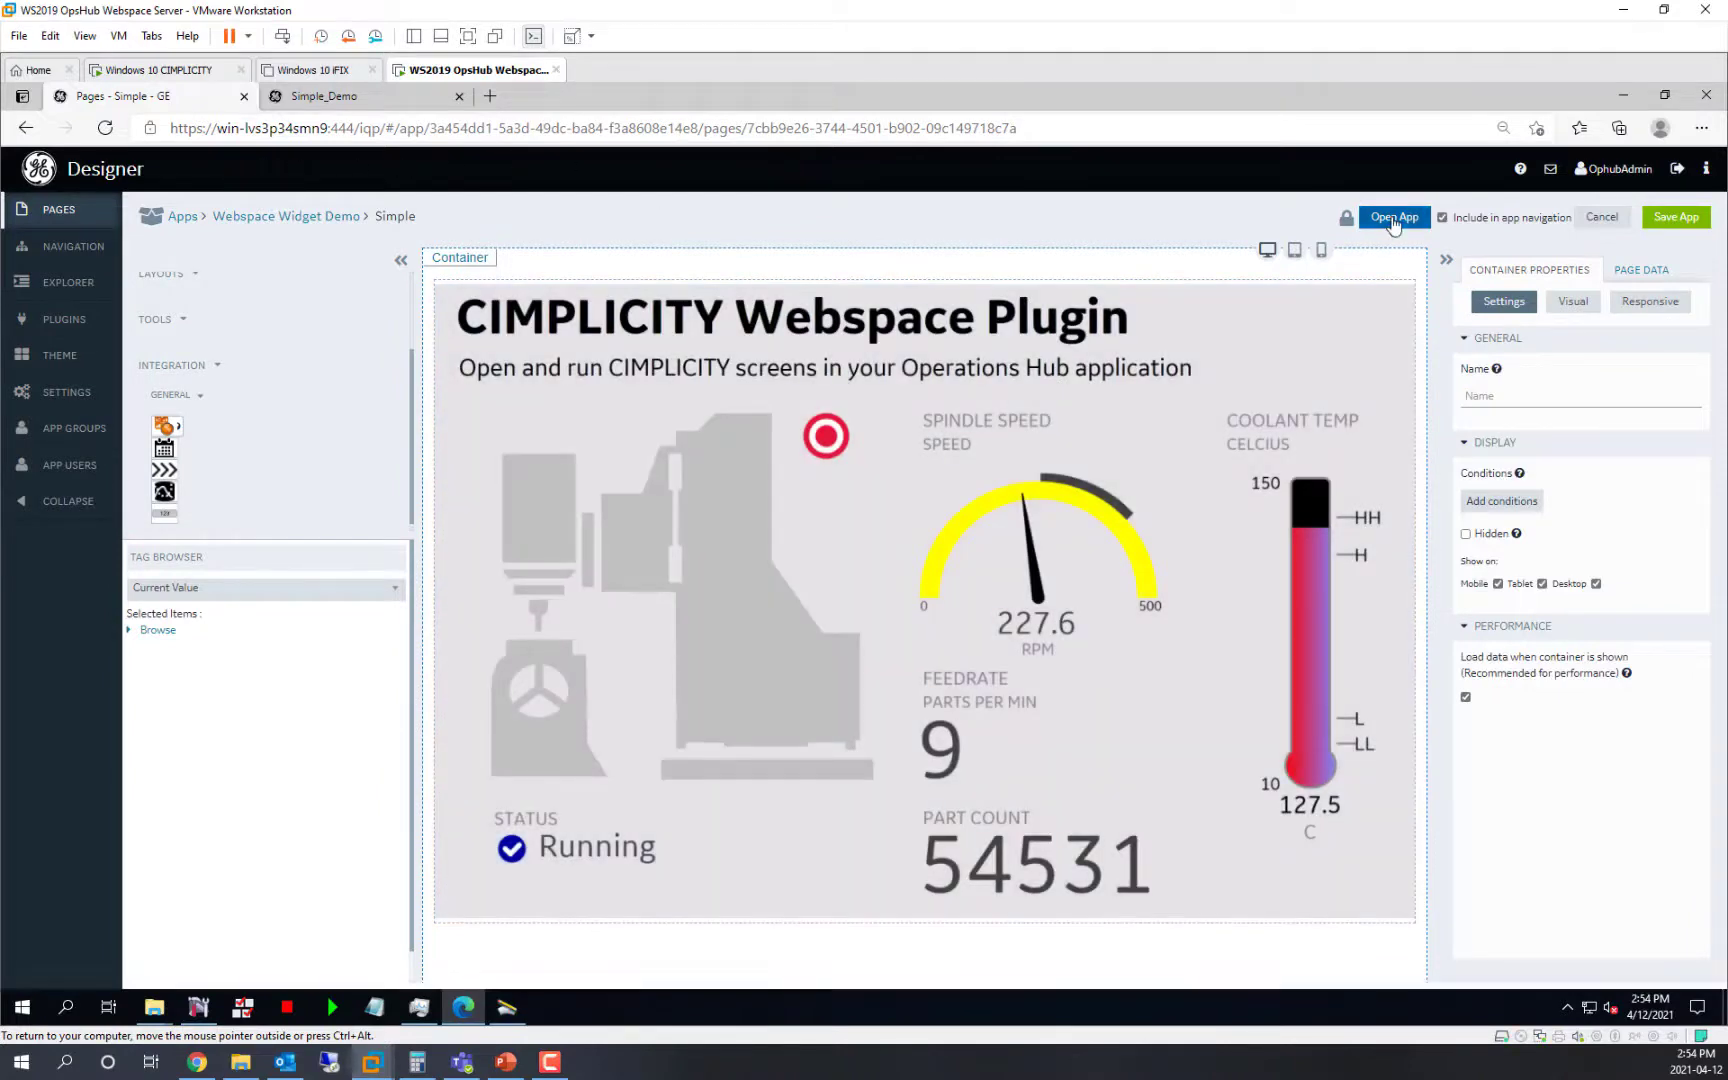
click(1393, 218)
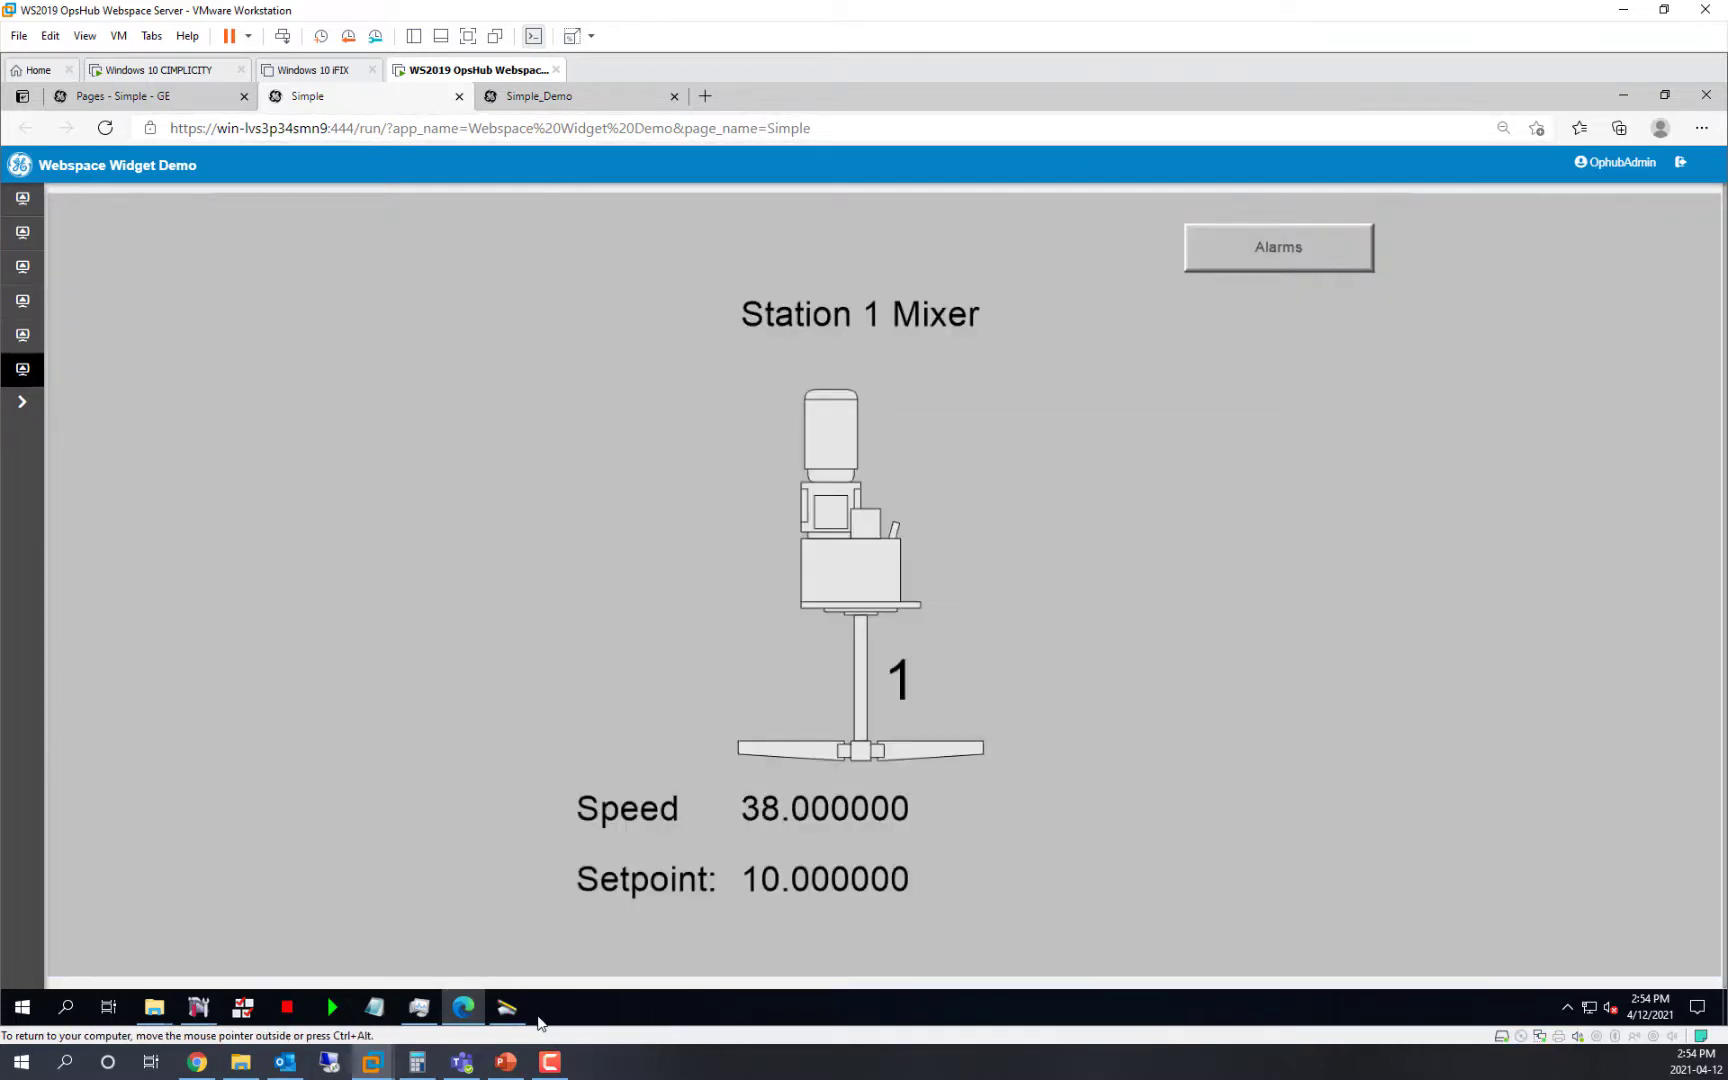
Launch MixerScreen in CimView runtime from CimEdit and enlarge the runtime window beside the browser
click(512, 1016)
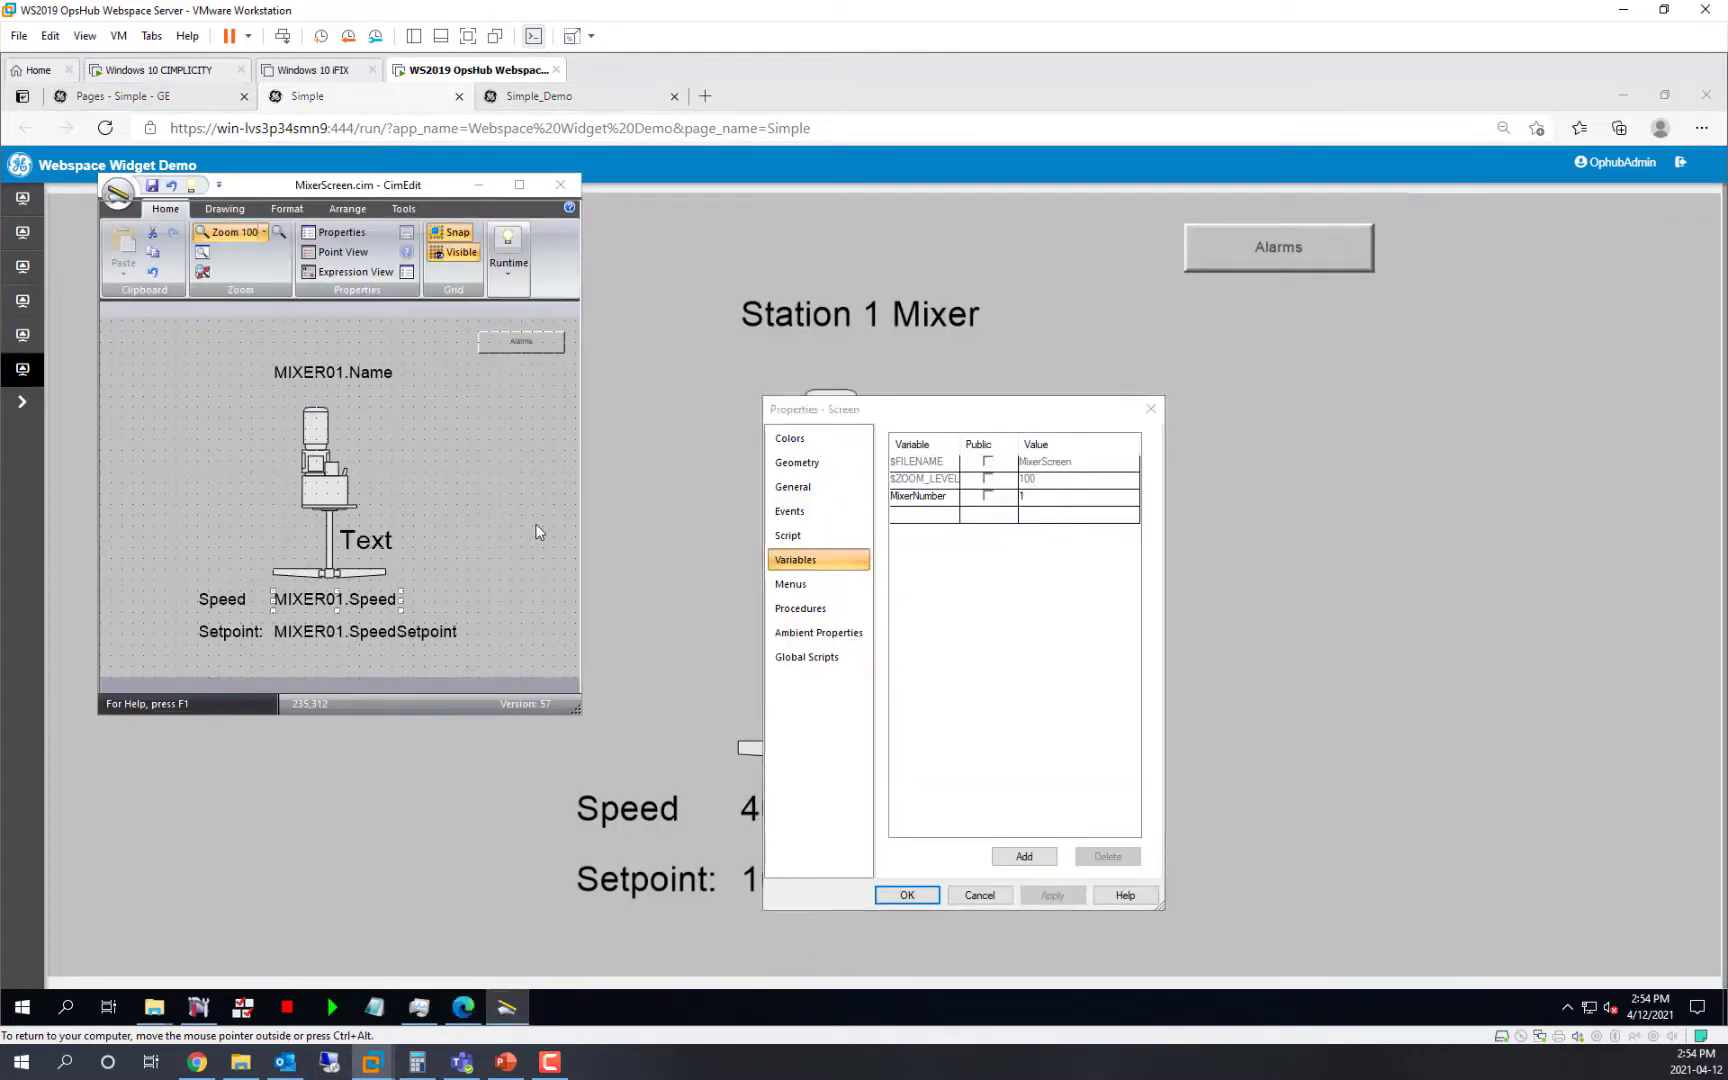
click(1005, 894)
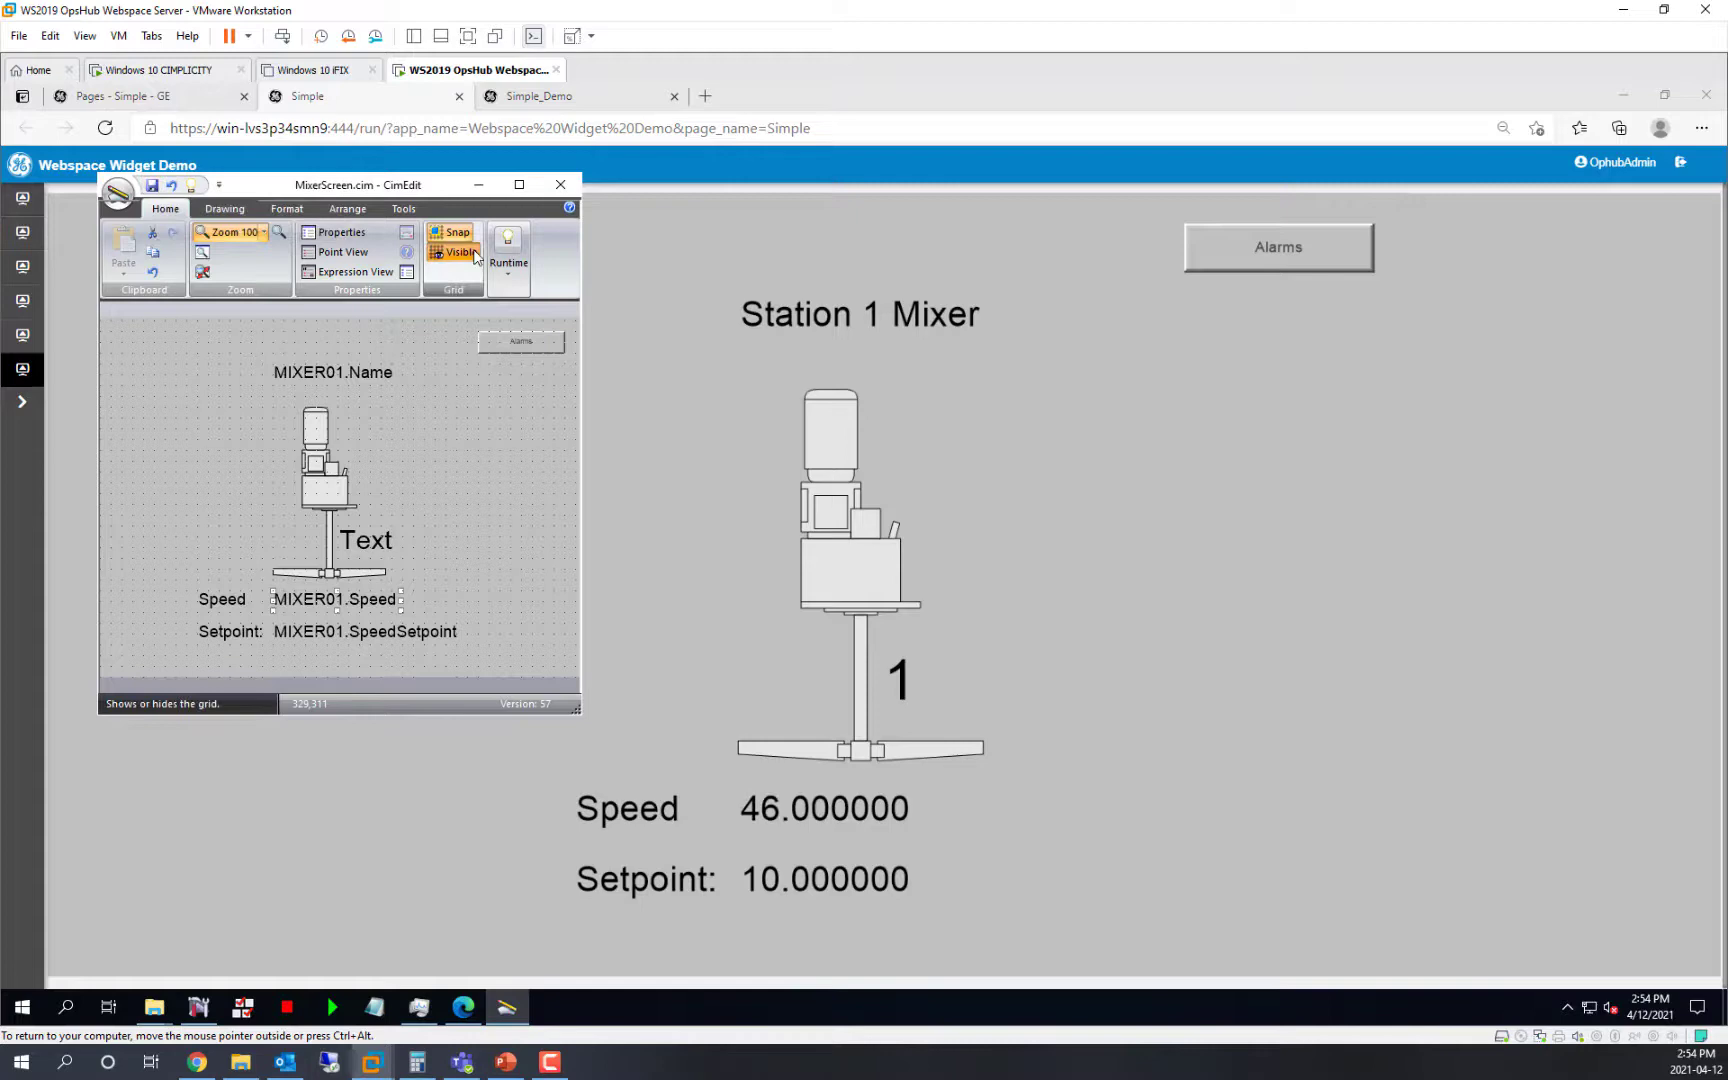
click(506, 245)
click(531, 324)
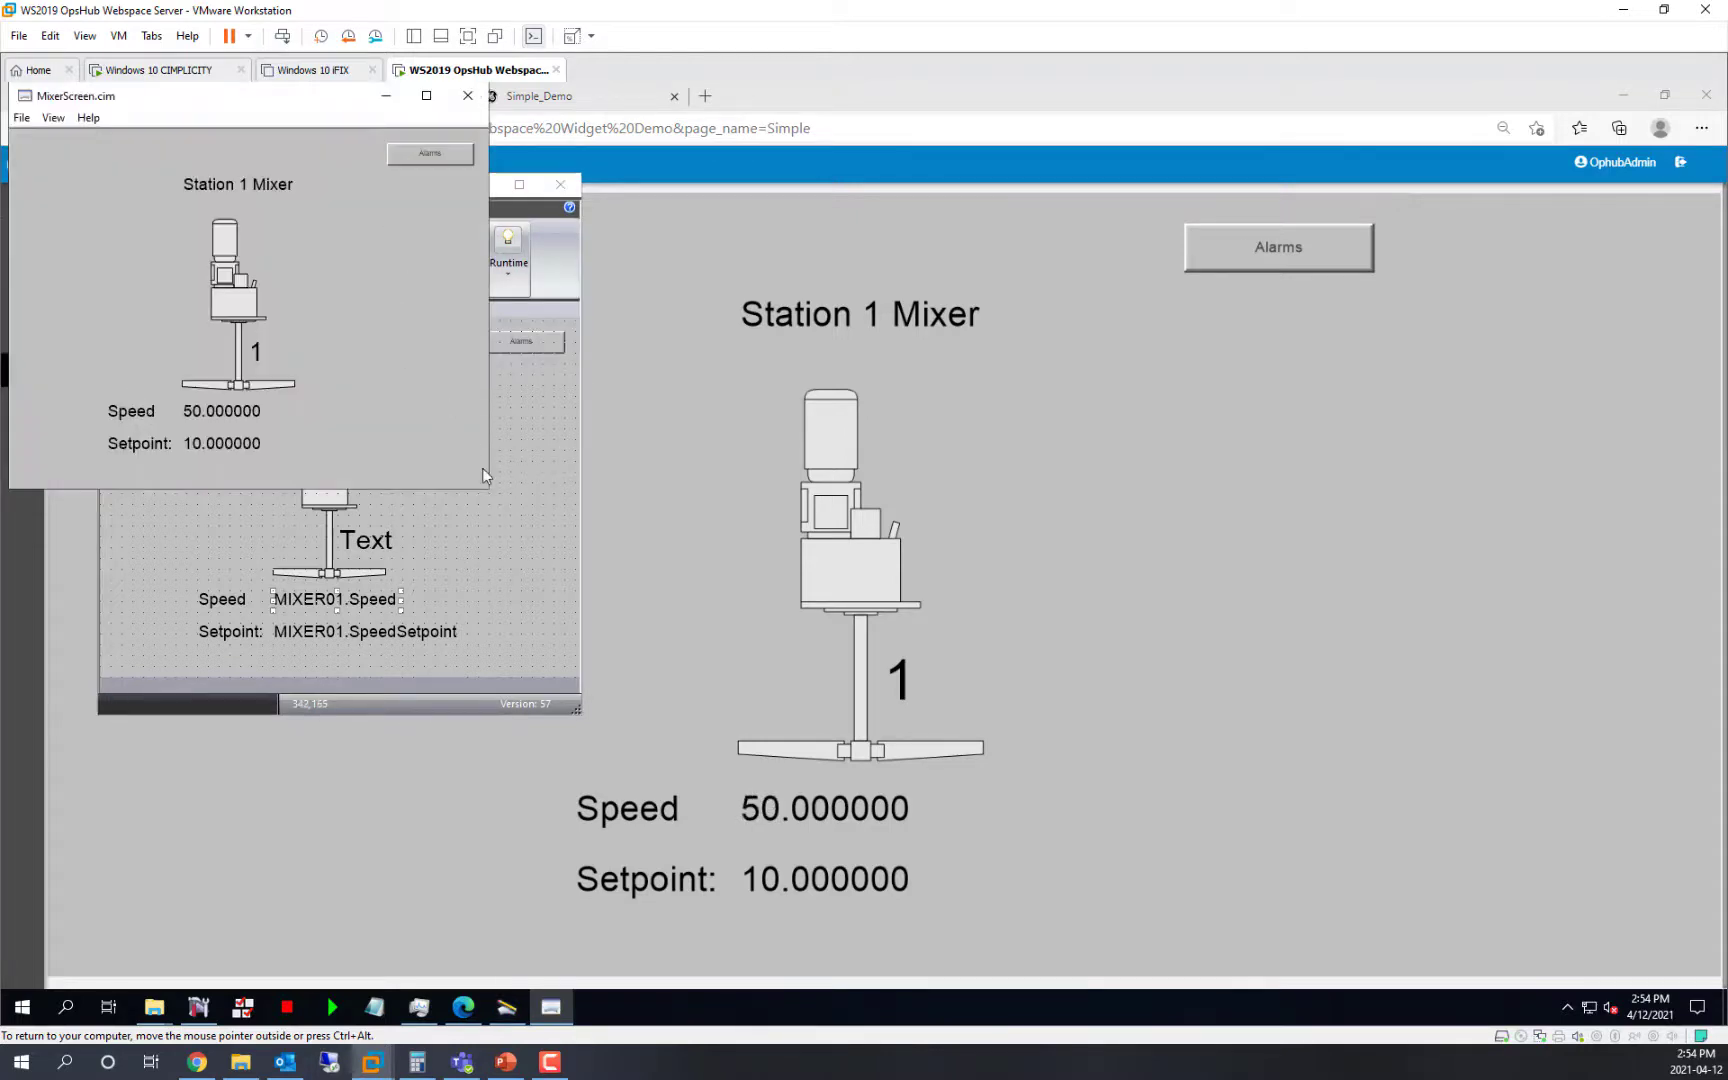
drag(489, 489, 1410, 905)
click(1570, 848)
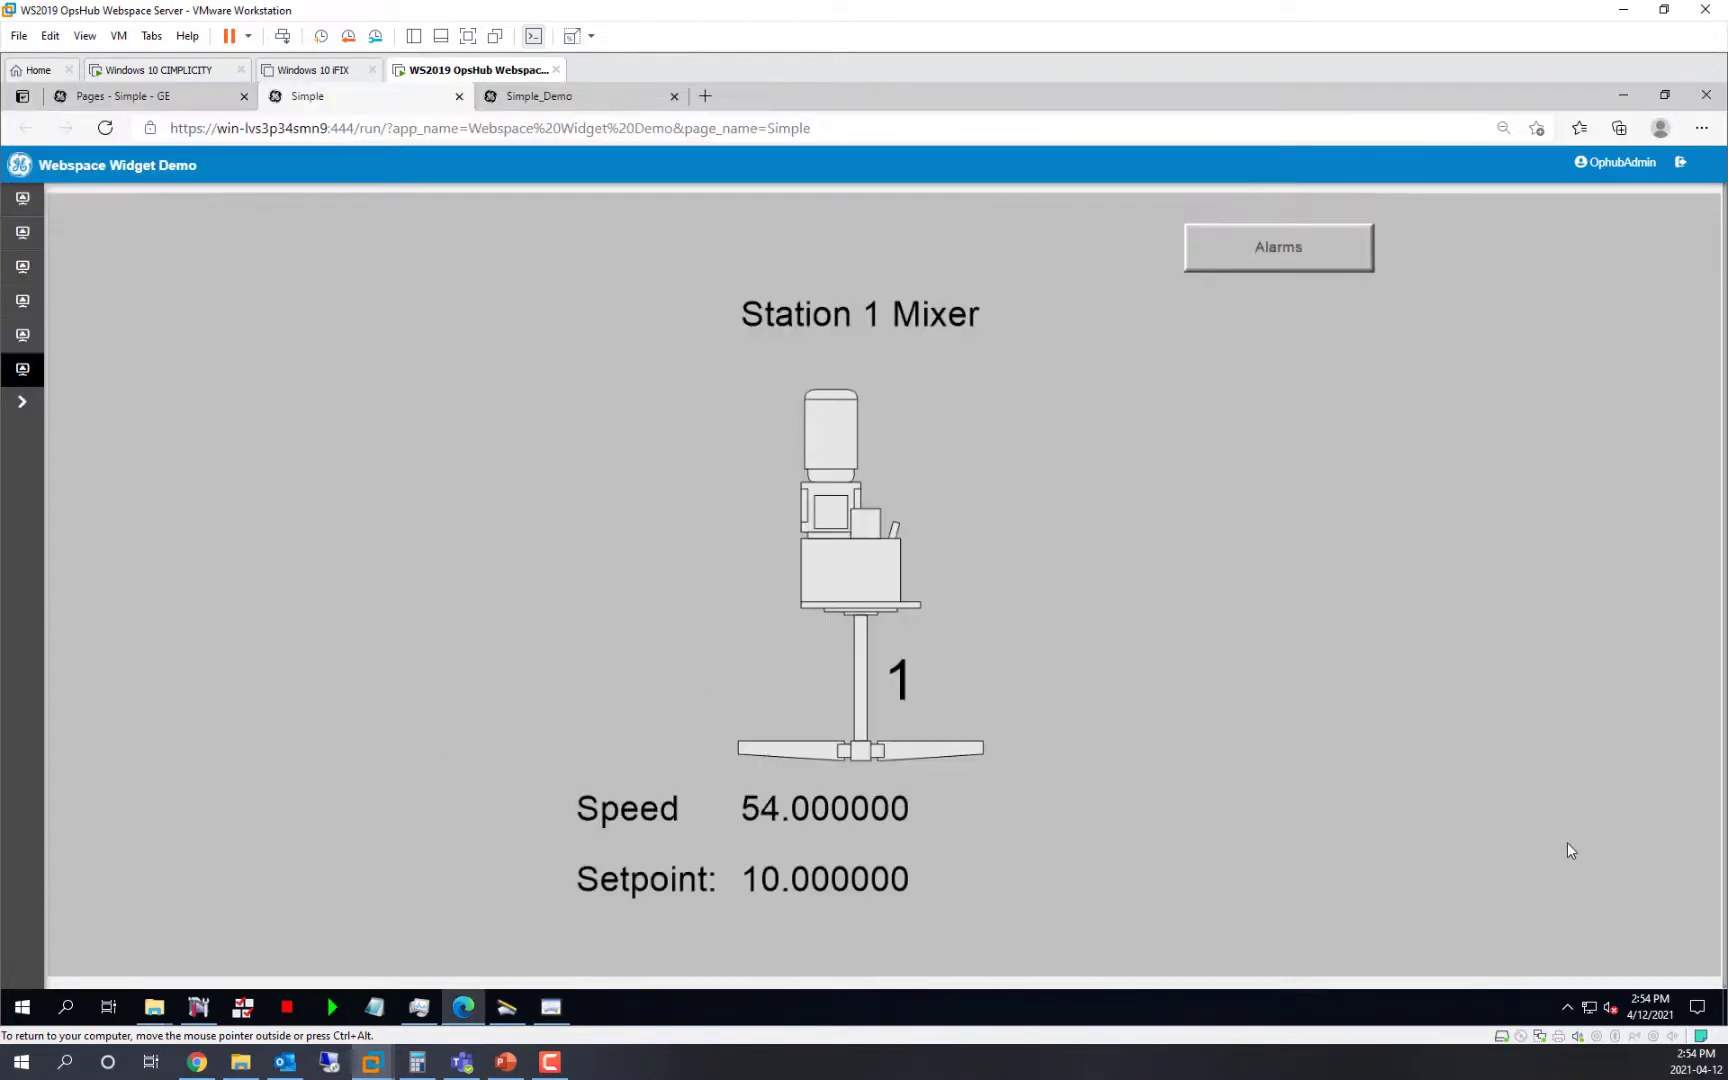